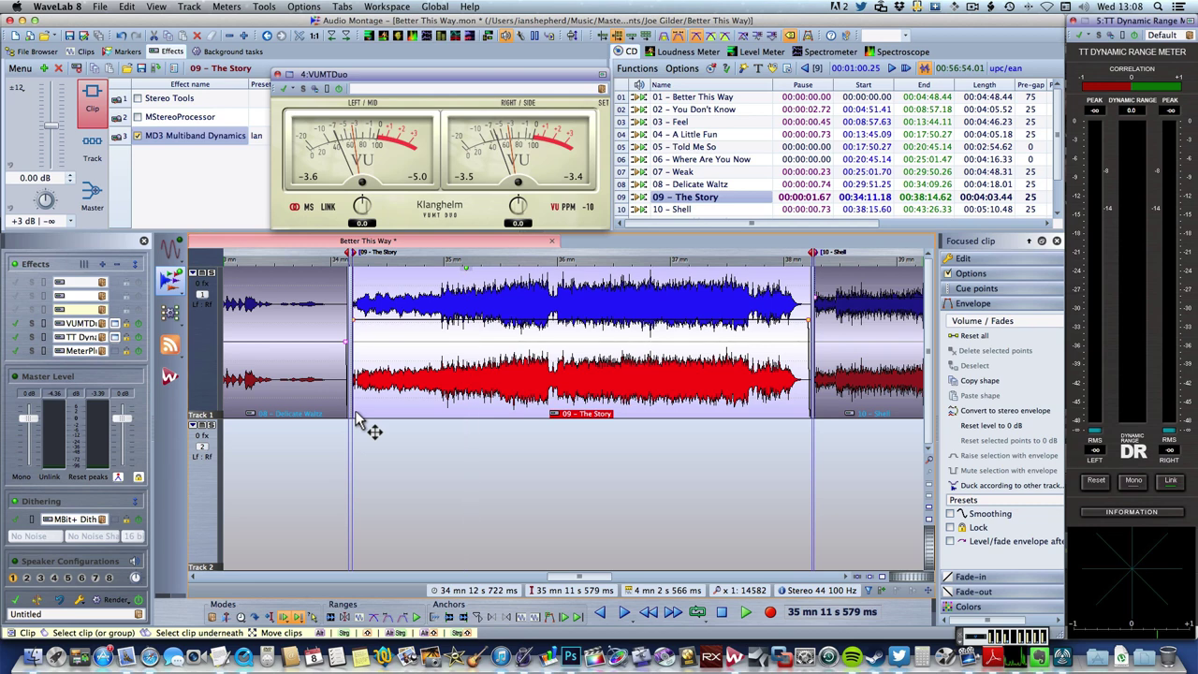
- Play The Story from its start, stop it, and show the Master Output chain with BrickWall Limiter
click(367, 262)
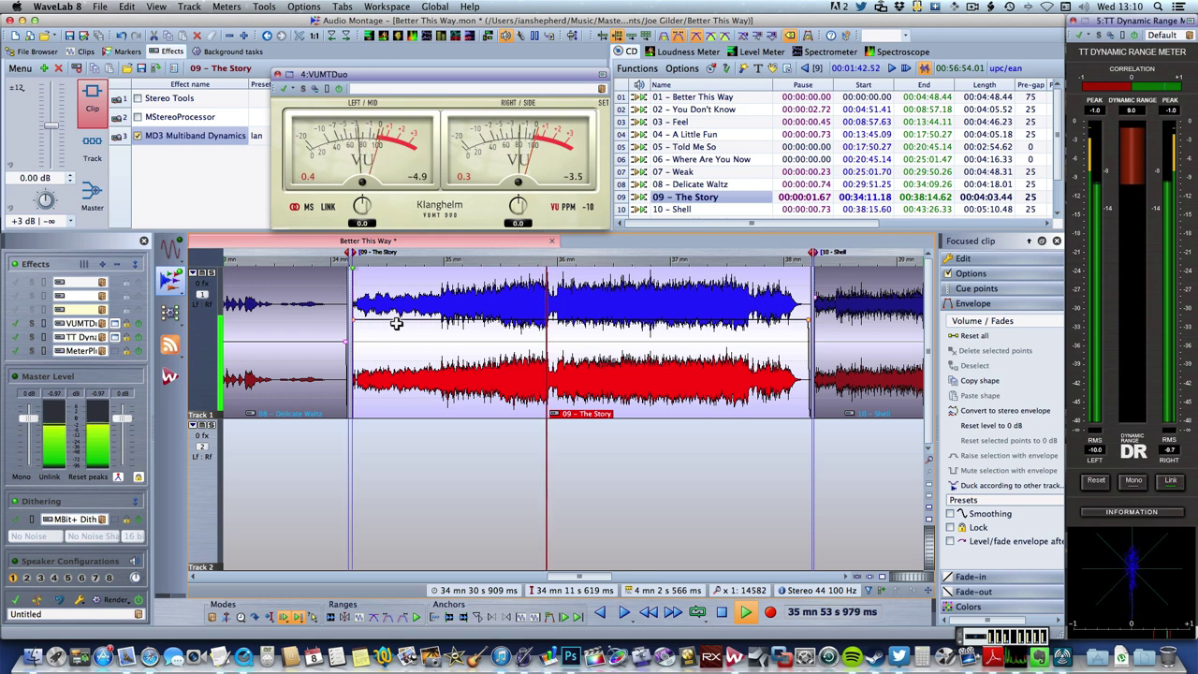
key(space)
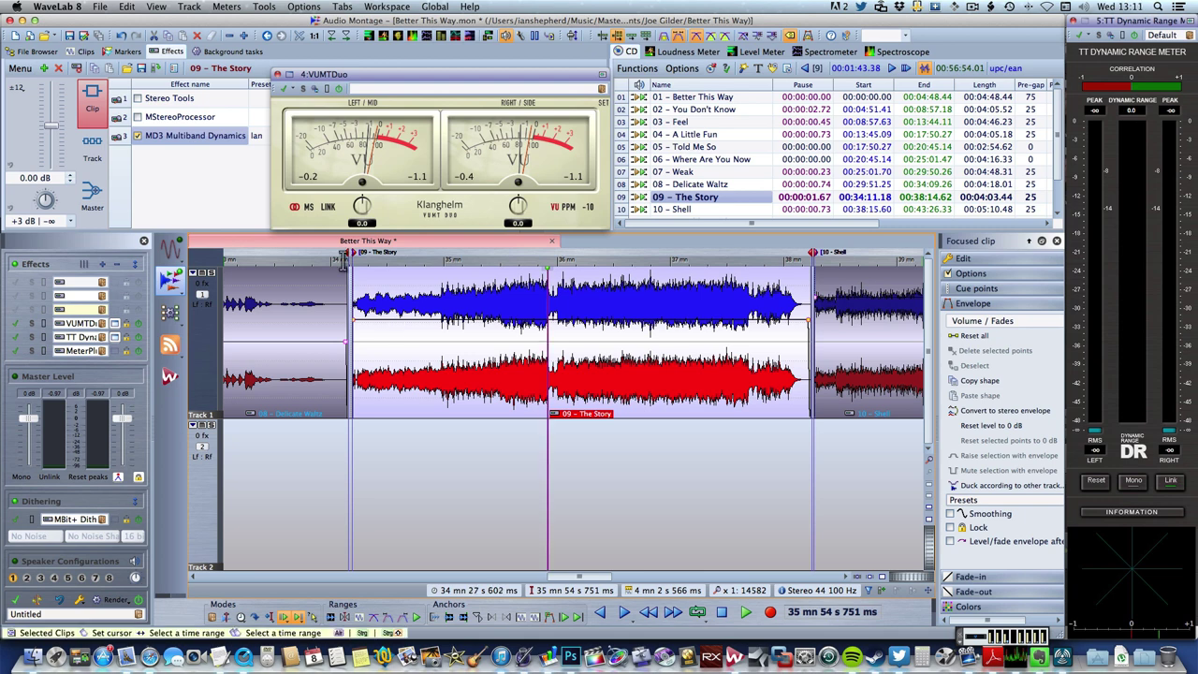
click(105, 211)
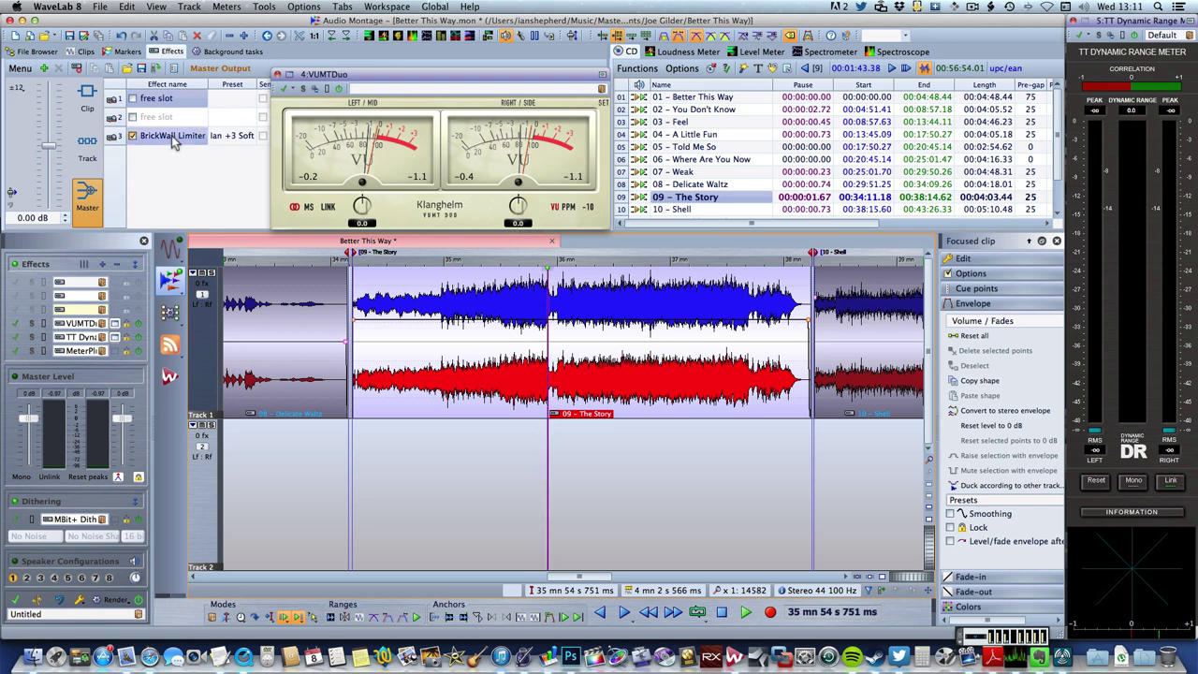
click(171, 136)
click(171, 134)
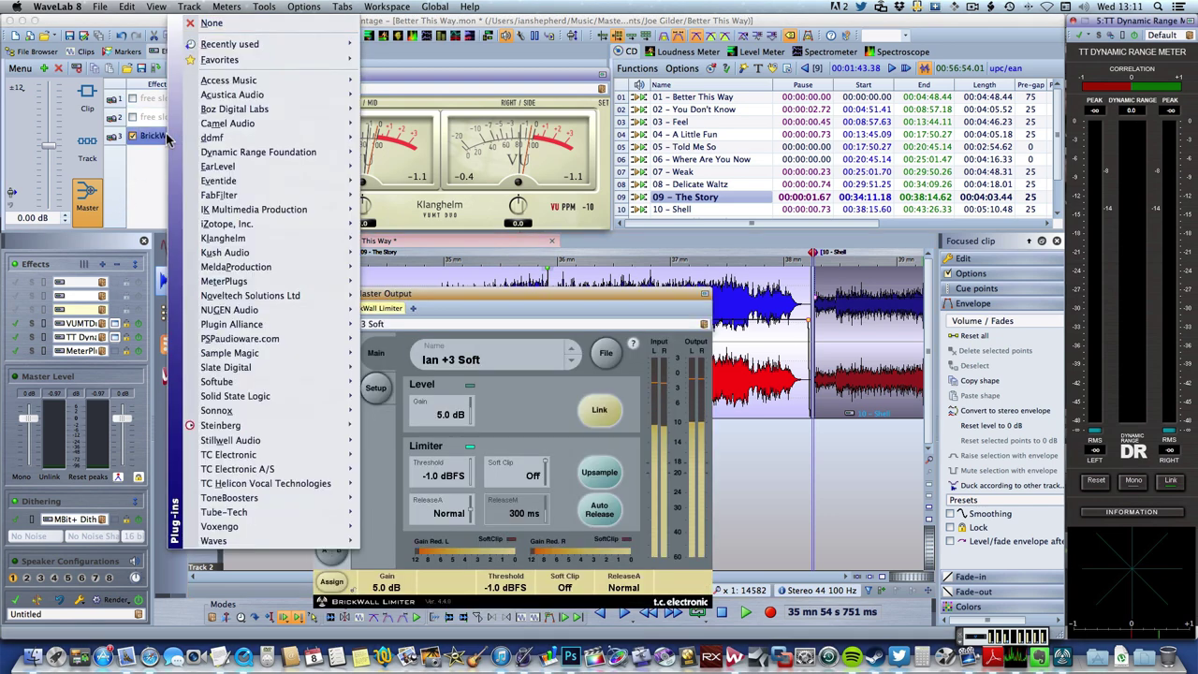
click(485, 290)
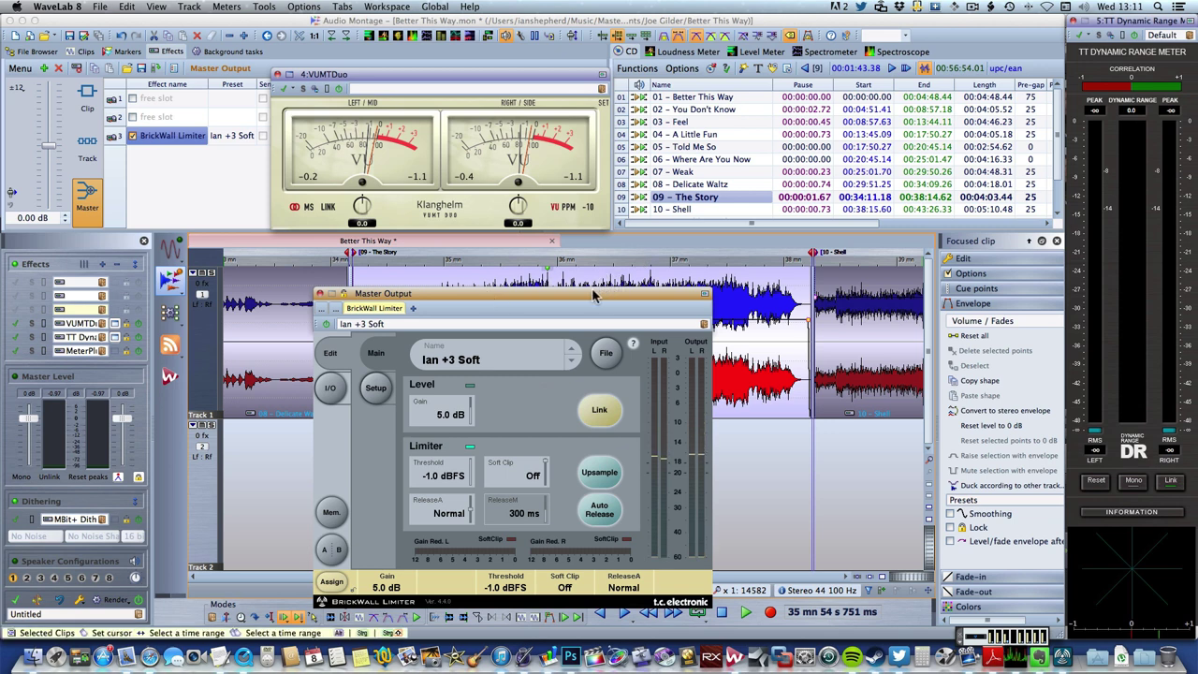
drag(592, 296, 686, 230)
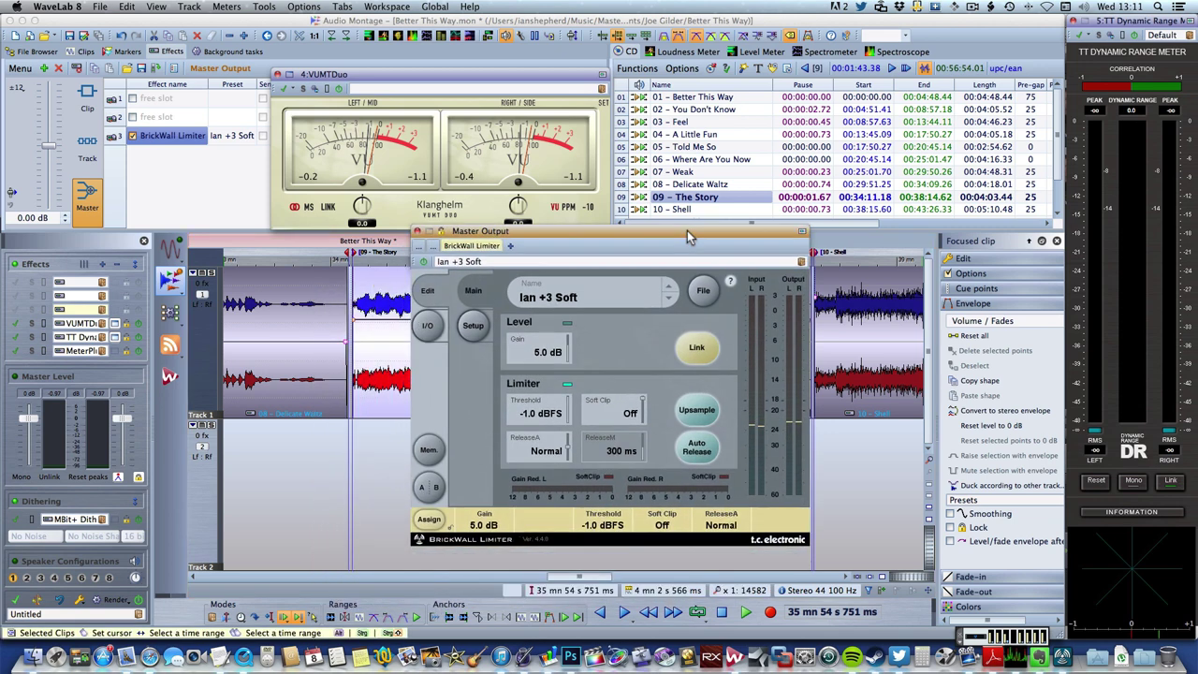
drag(687, 231, 676, 234)
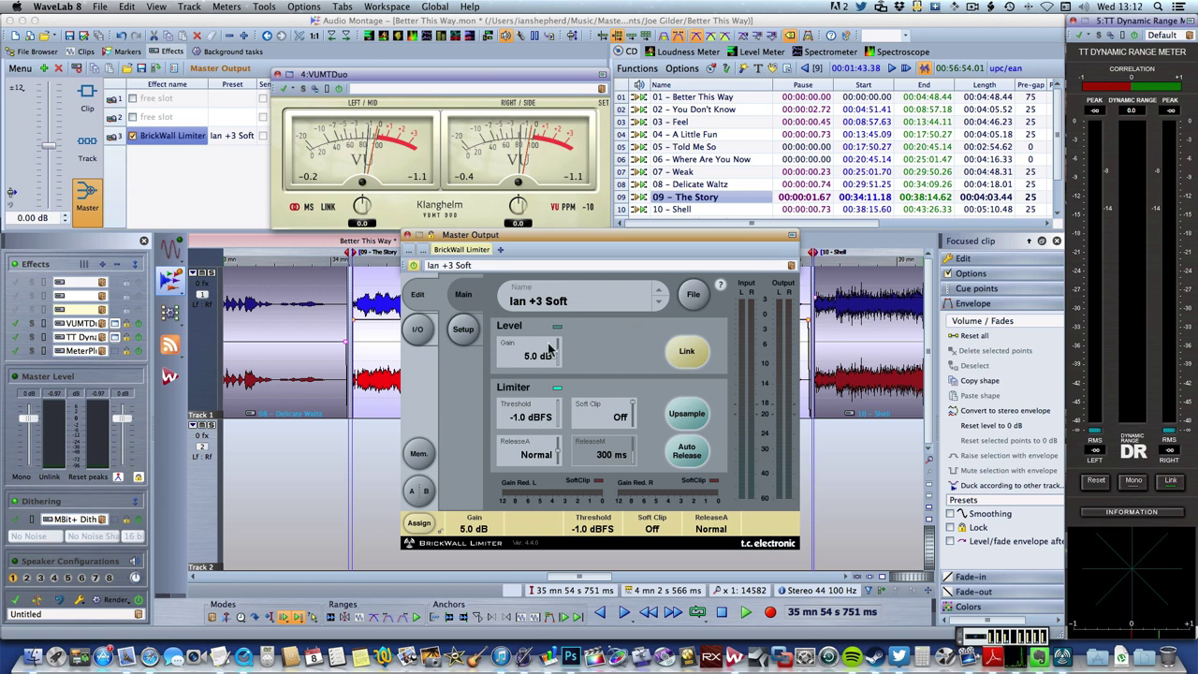
click(408, 234)
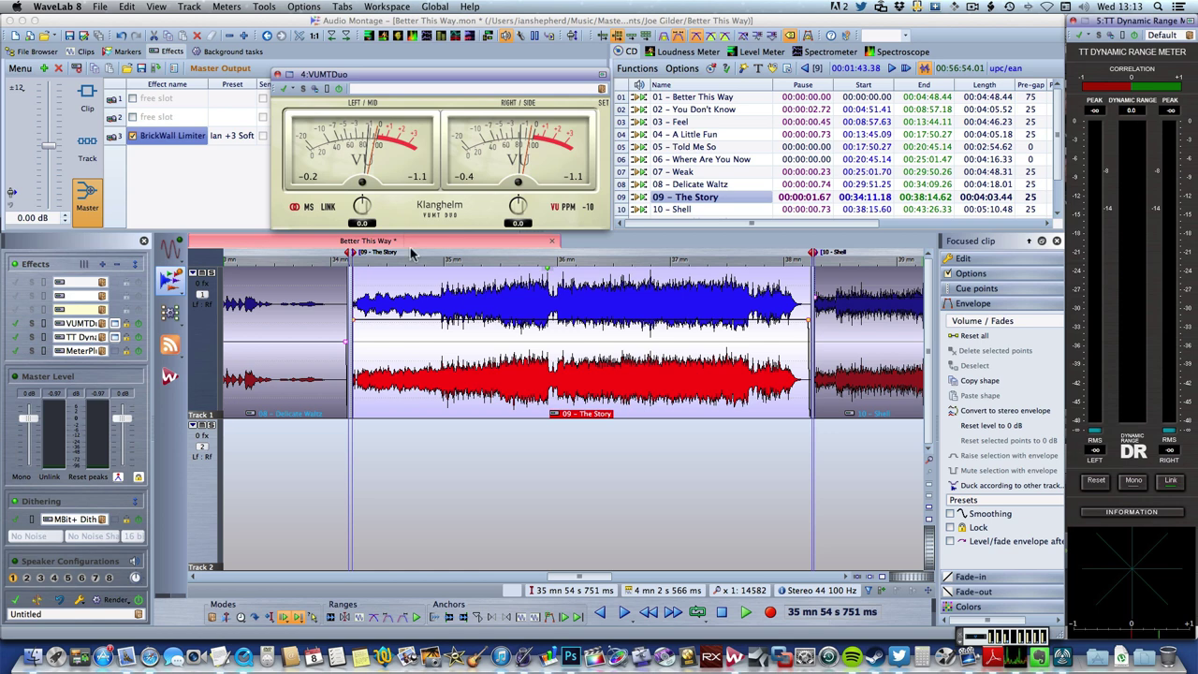
- Show The Story clip's effects, frame the montage on clip 09, and select MD3 Multiband Dynamics
click(96, 111)
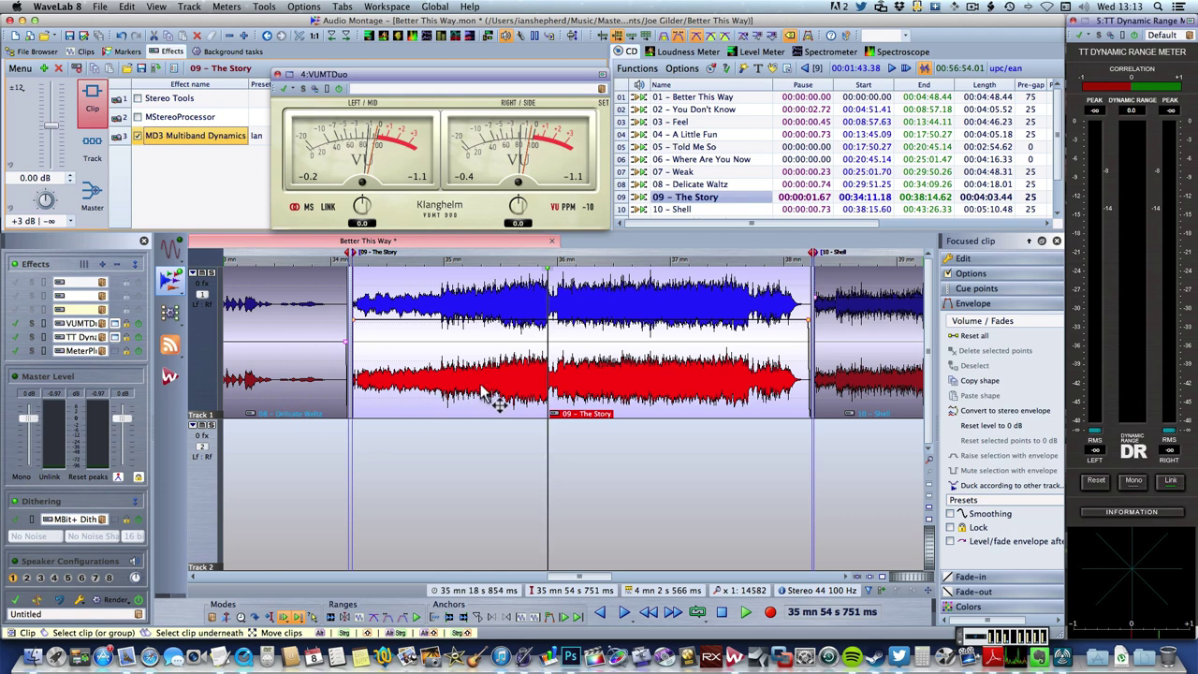
drag(586, 269, 607, 311)
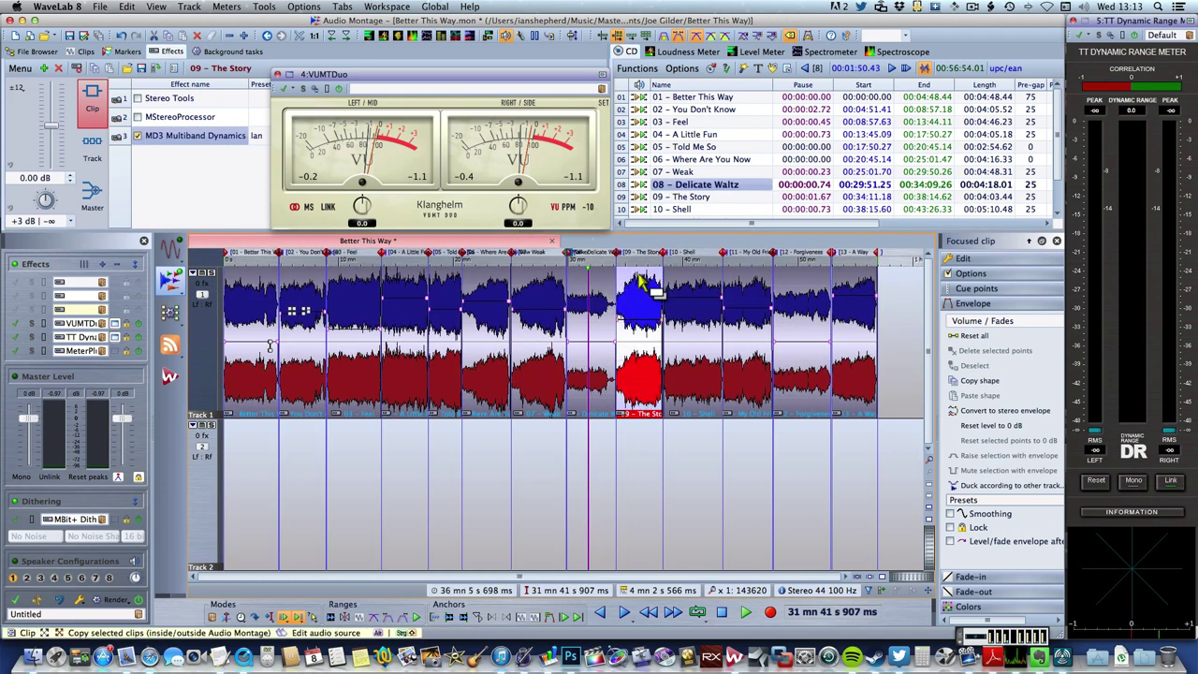
mouse_move(639, 260)
mouse_down()
mouse_move(620, 330)
mouse_move(647, 255)
mouse_up()
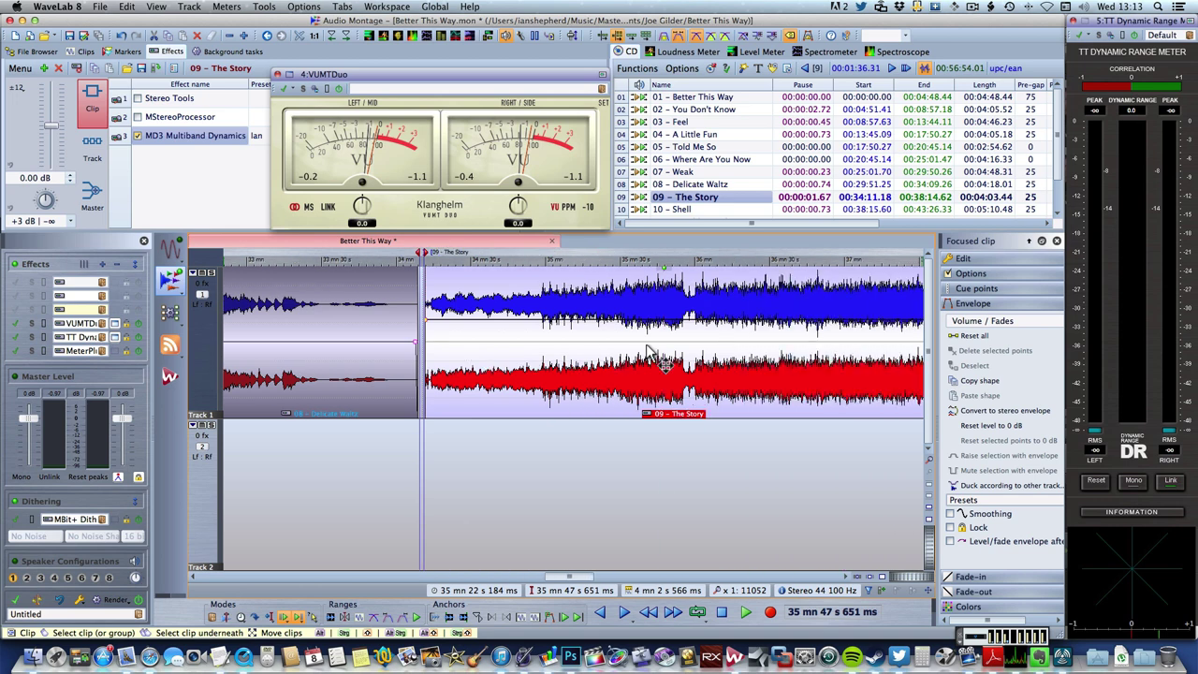
scroll(645, 353, right, 5)
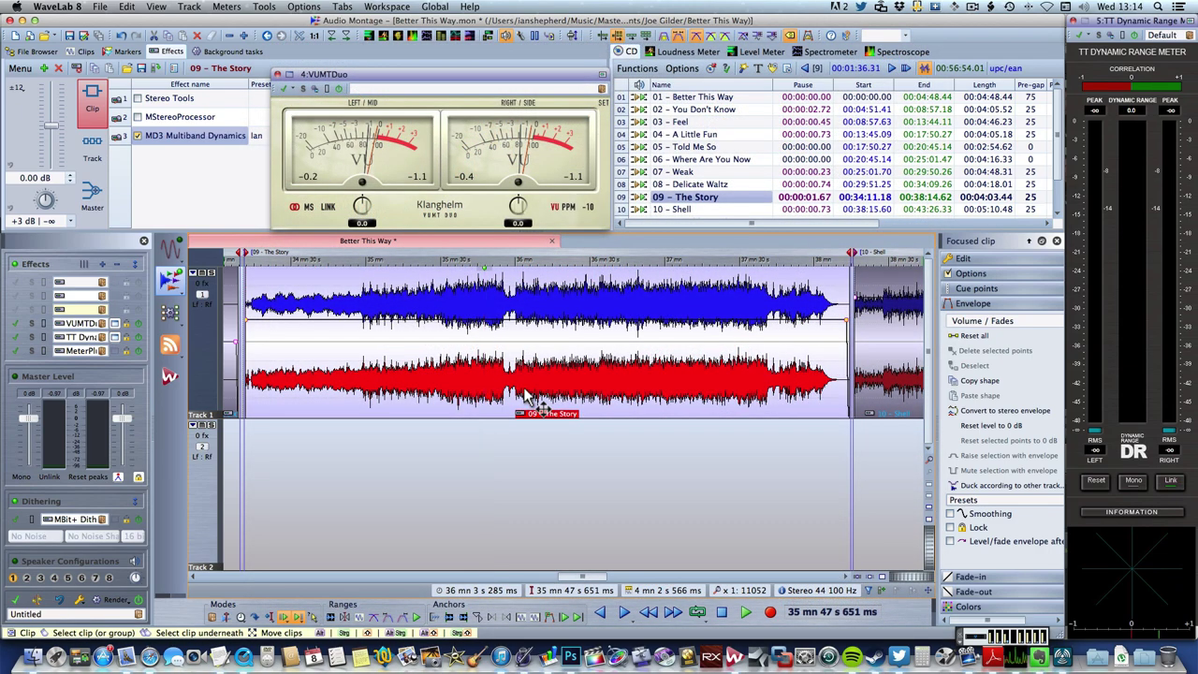
click(224, 139)
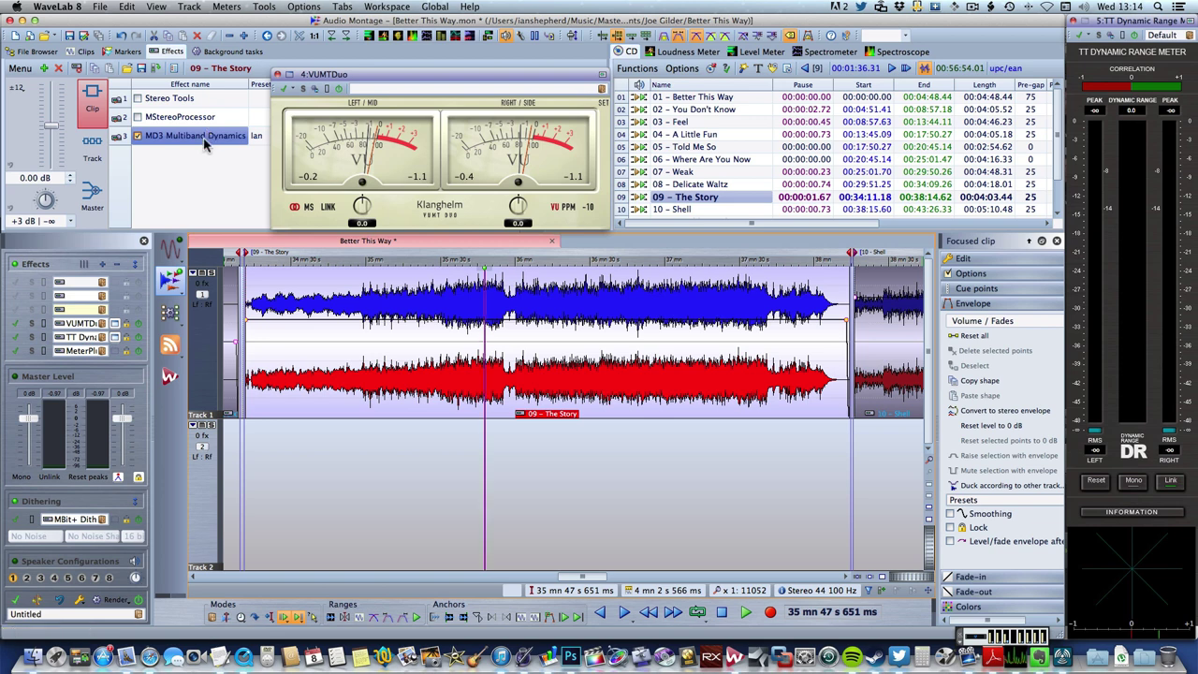
- Open the MD3 editor and browse its Main, EQ, Norm., Exp., Comp. and Output pages, ending on EQ
double_click(204, 143)
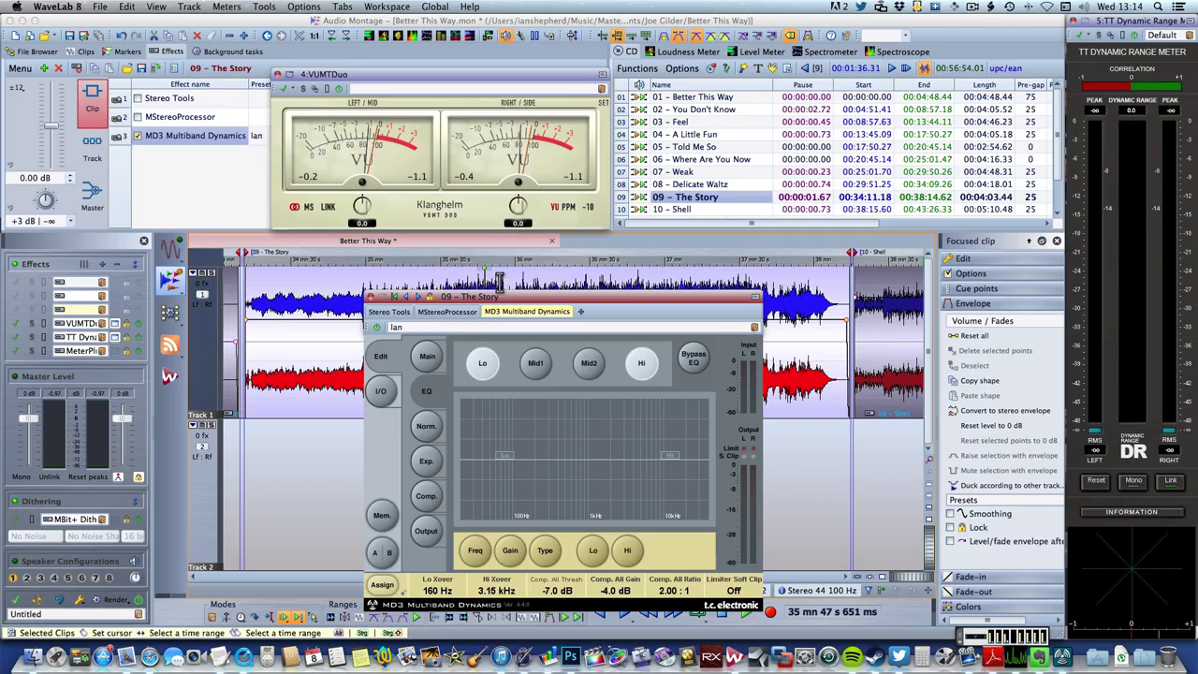
drag(534, 299, 572, 198)
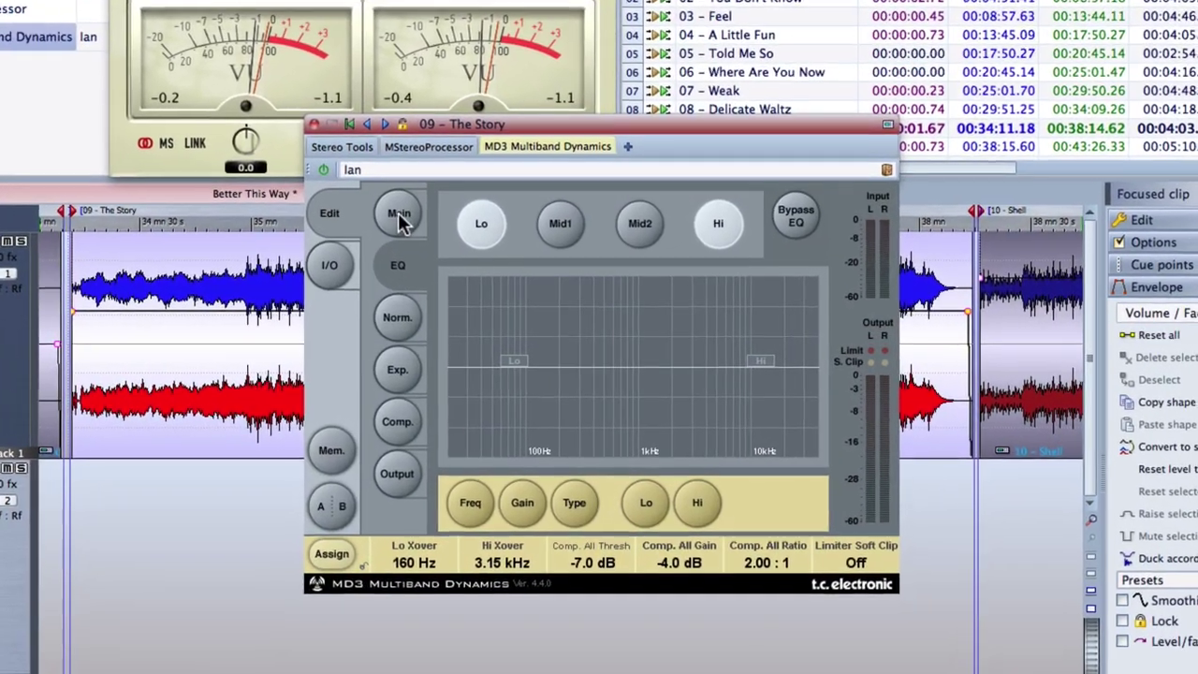
click(432, 233)
click(408, 269)
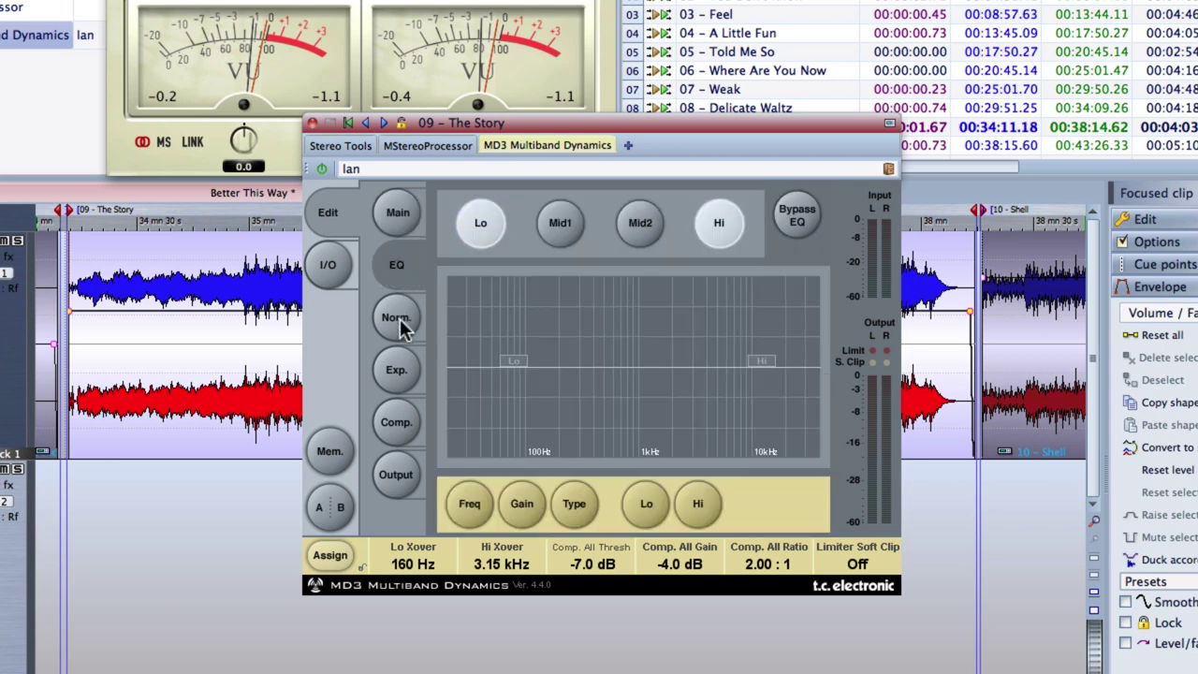
click(396, 318)
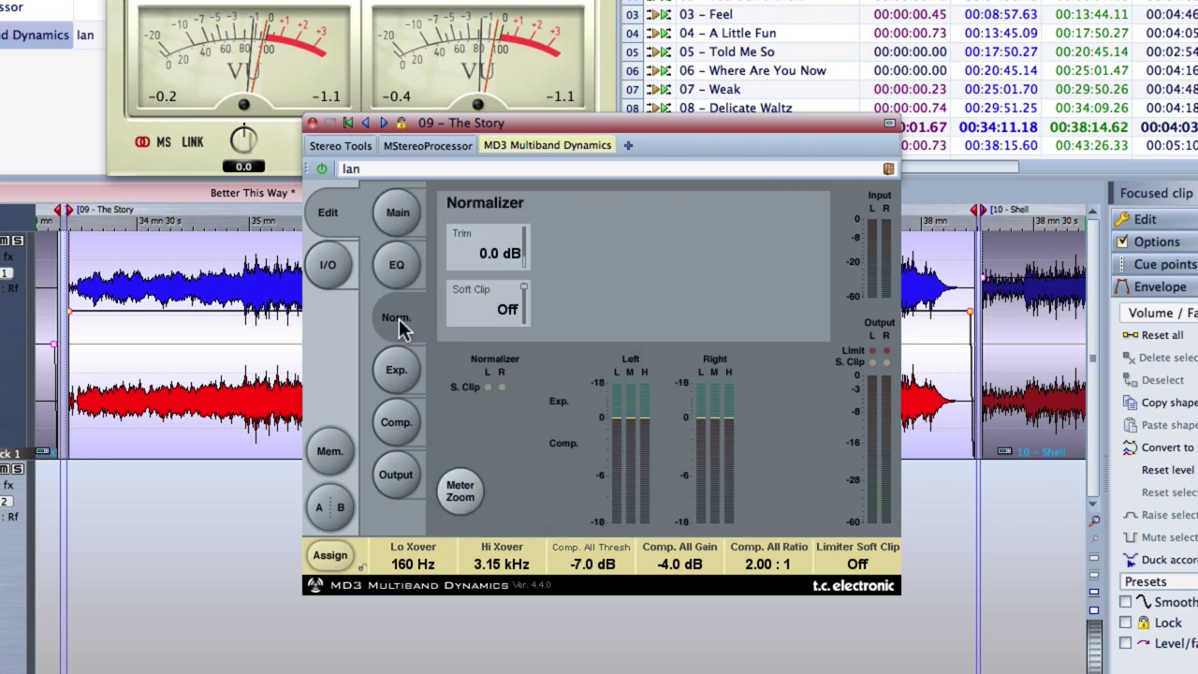
click(393, 369)
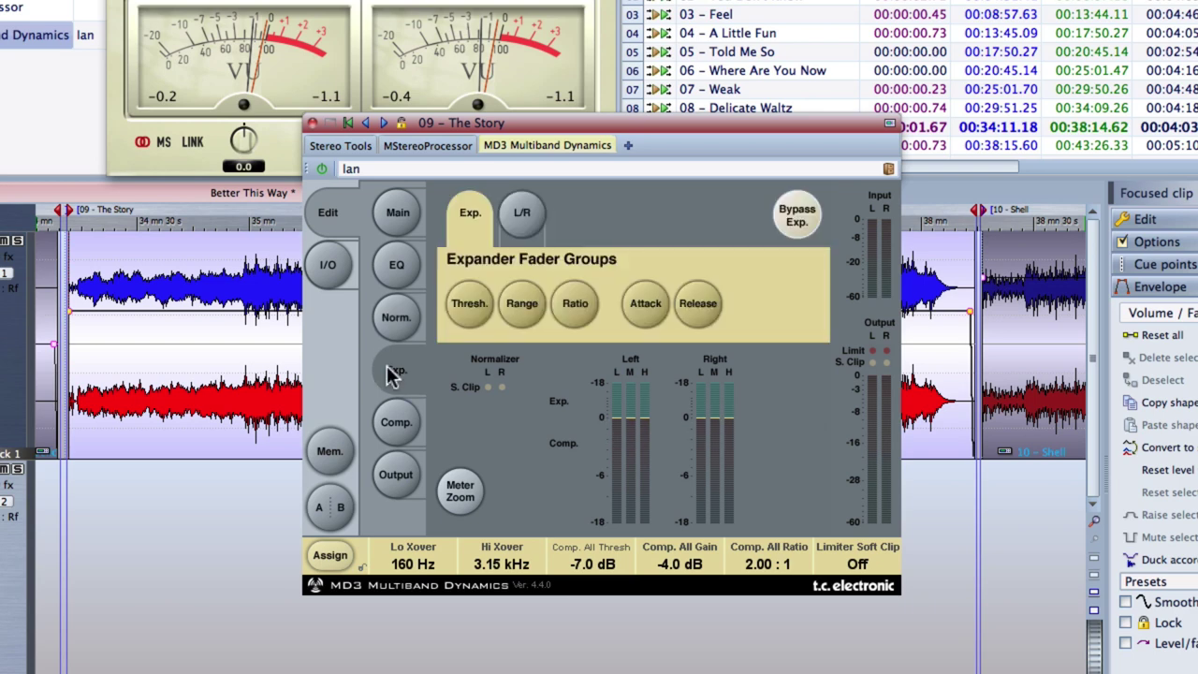
click(395, 423)
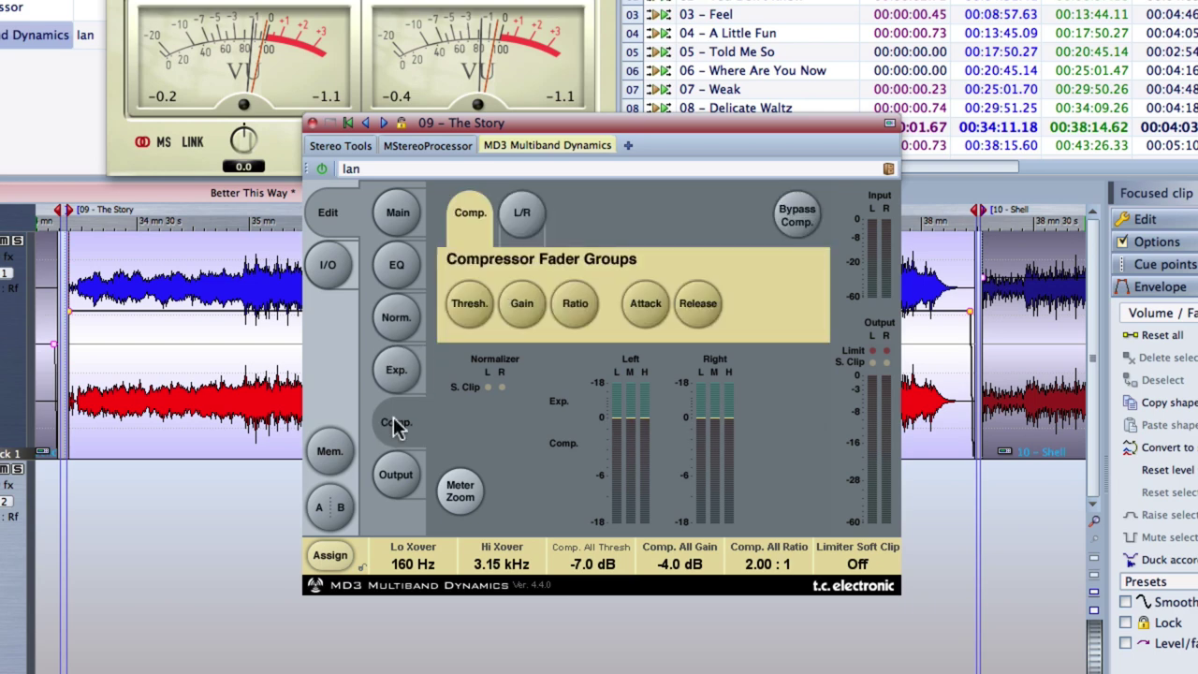
click(398, 479)
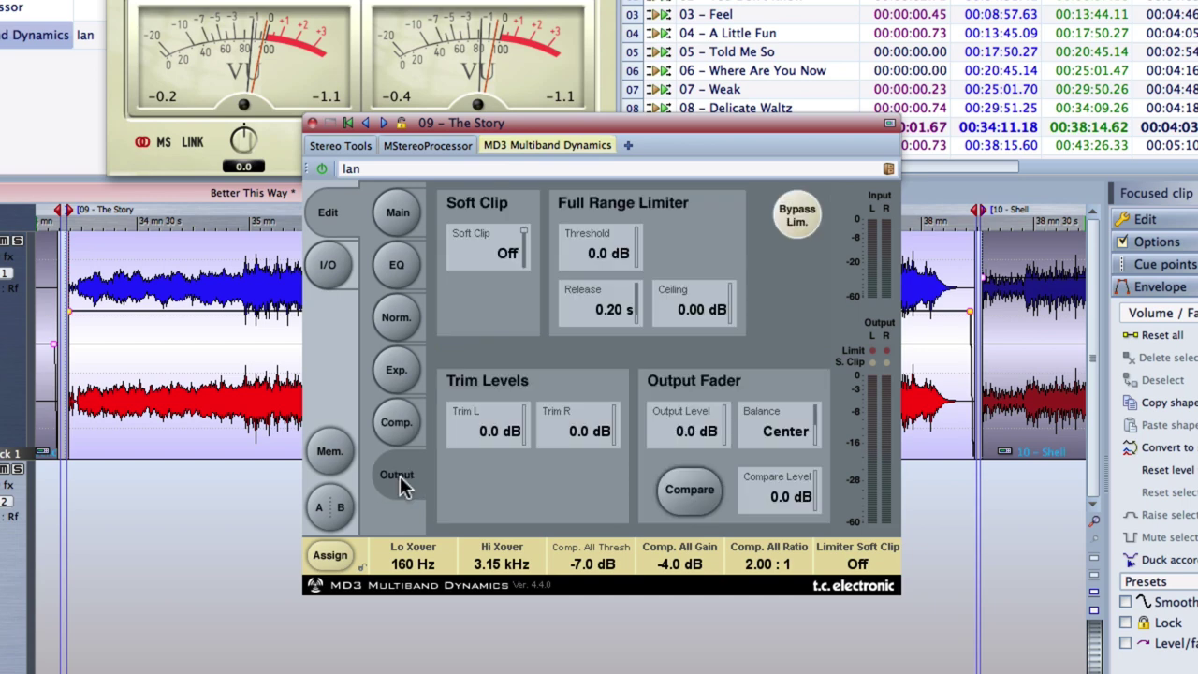
click(394, 425)
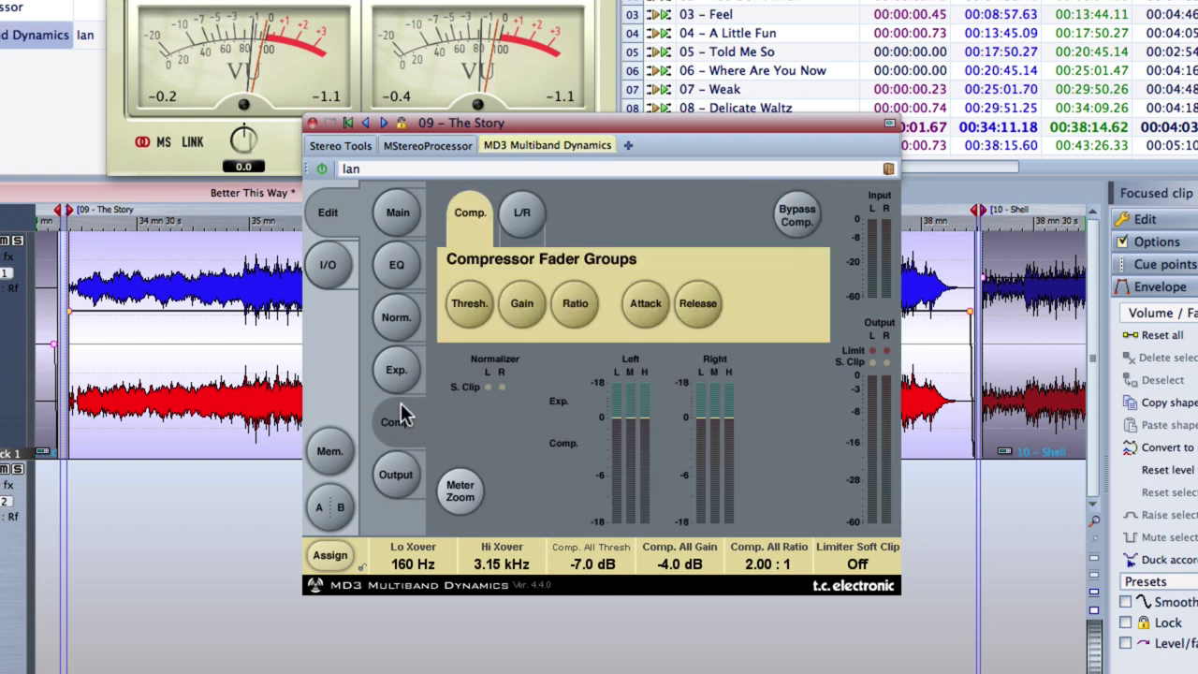
click(395, 263)
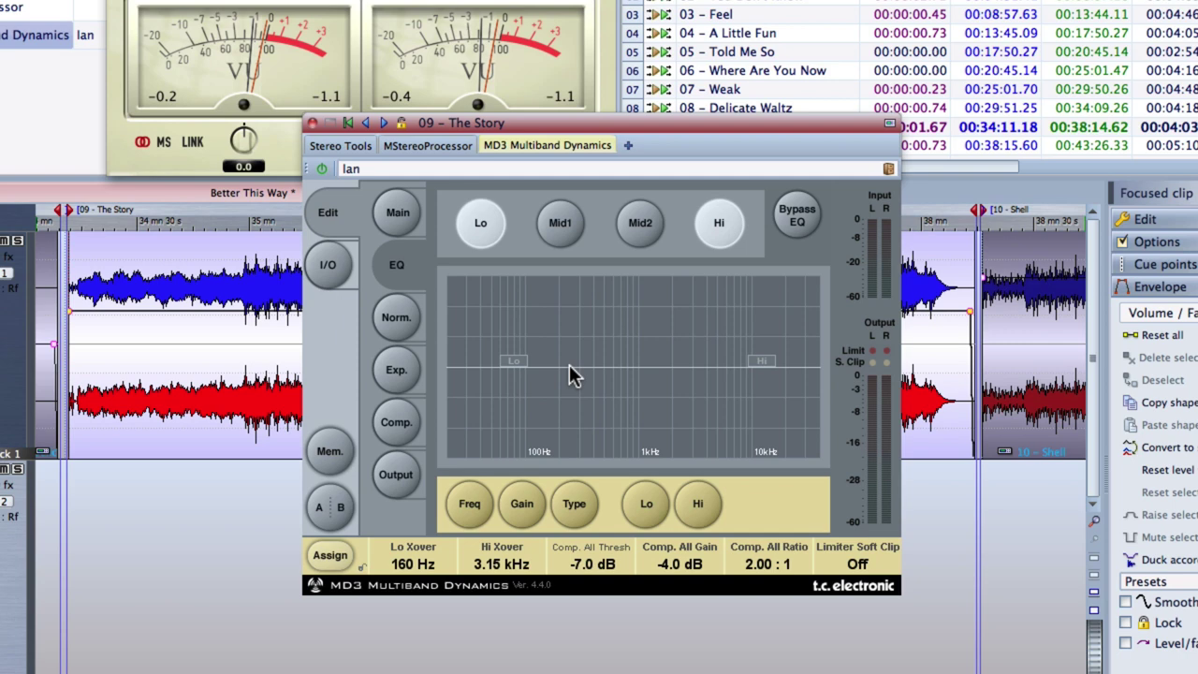
- Enable MD3's Mid1 EQ band cutting 2.0 dB at 189 Hz, then show the Lo band values
click(559, 228)
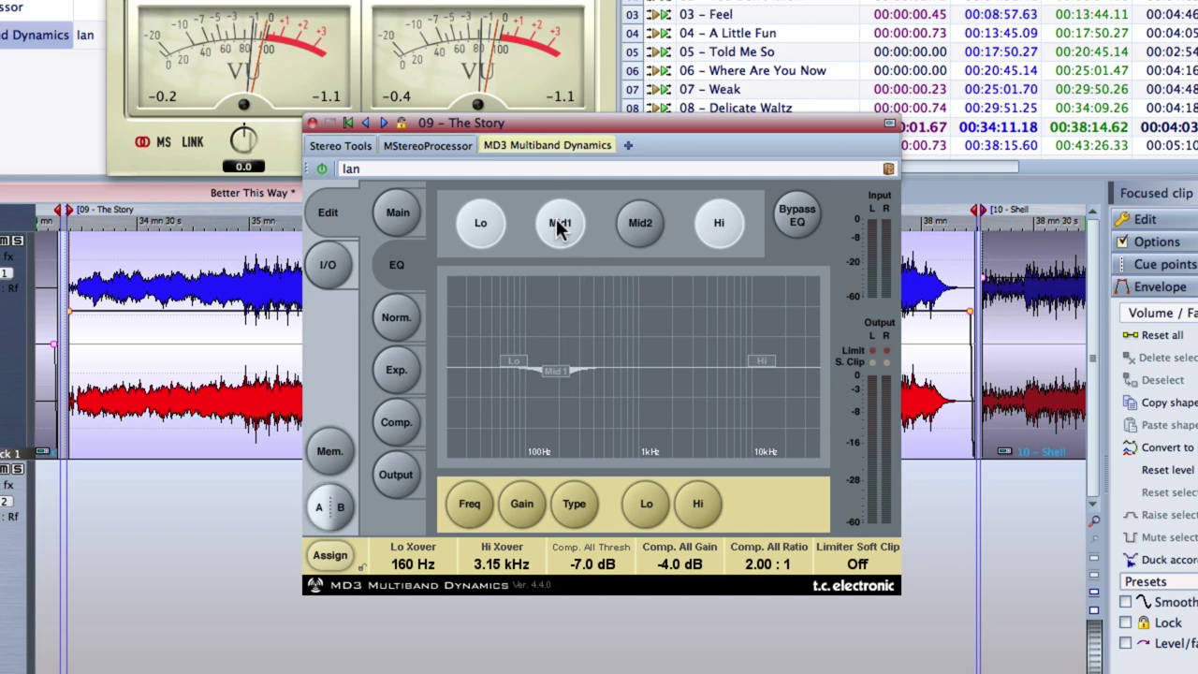
click(644, 506)
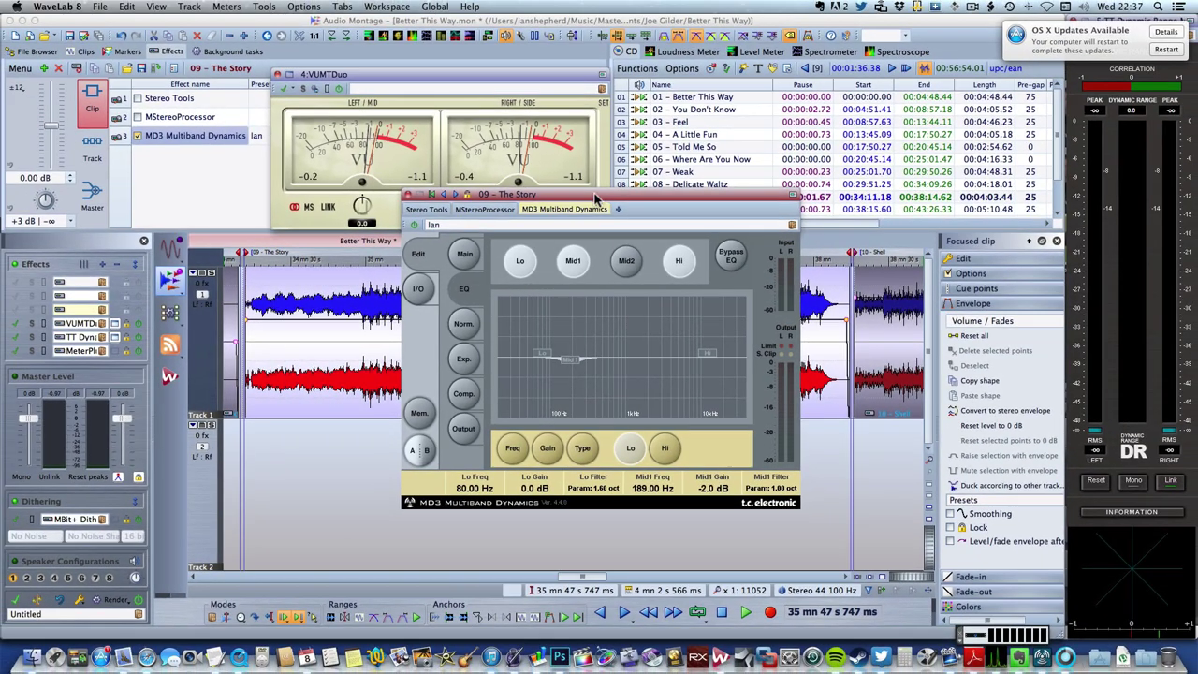
- Play The Story while toggling the Mid1 cut on, off and on again, then stop
drag(595, 199, 870, 218)
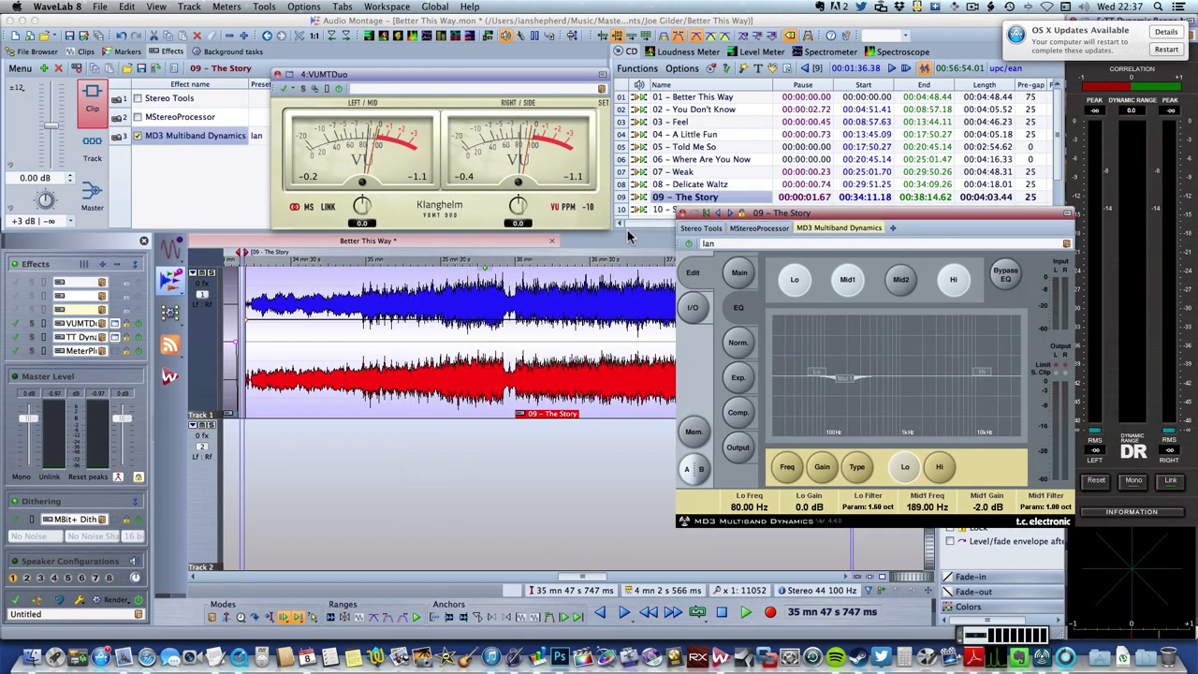
click(516, 267)
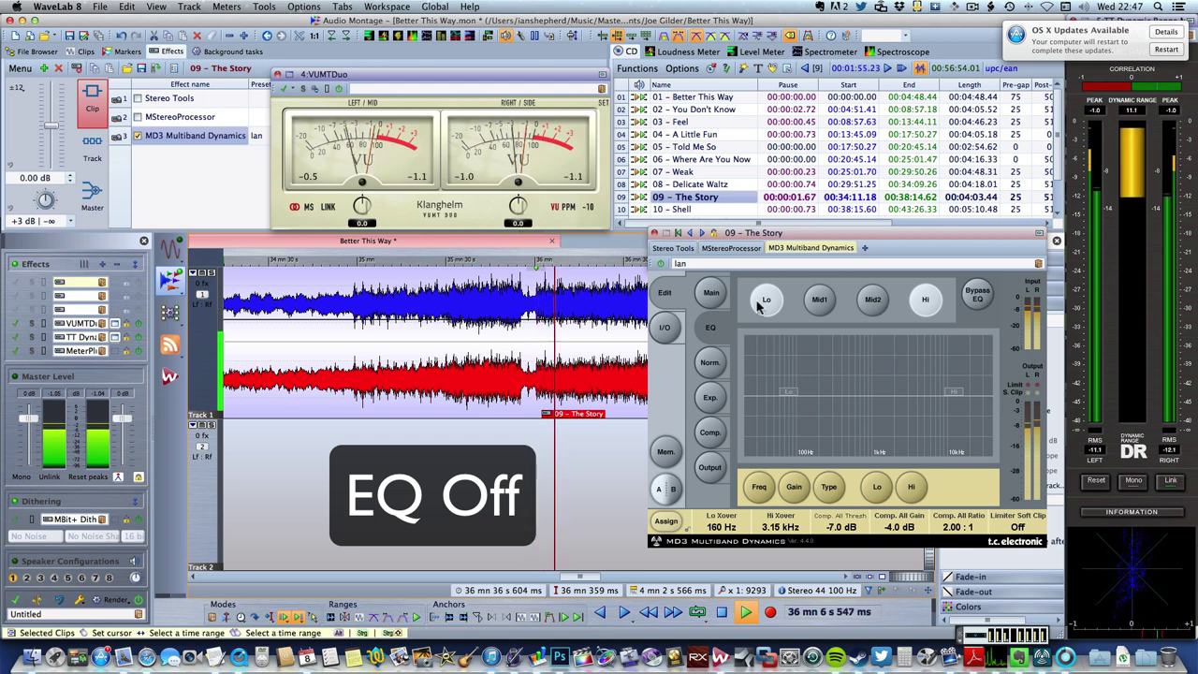
click(820, 300)
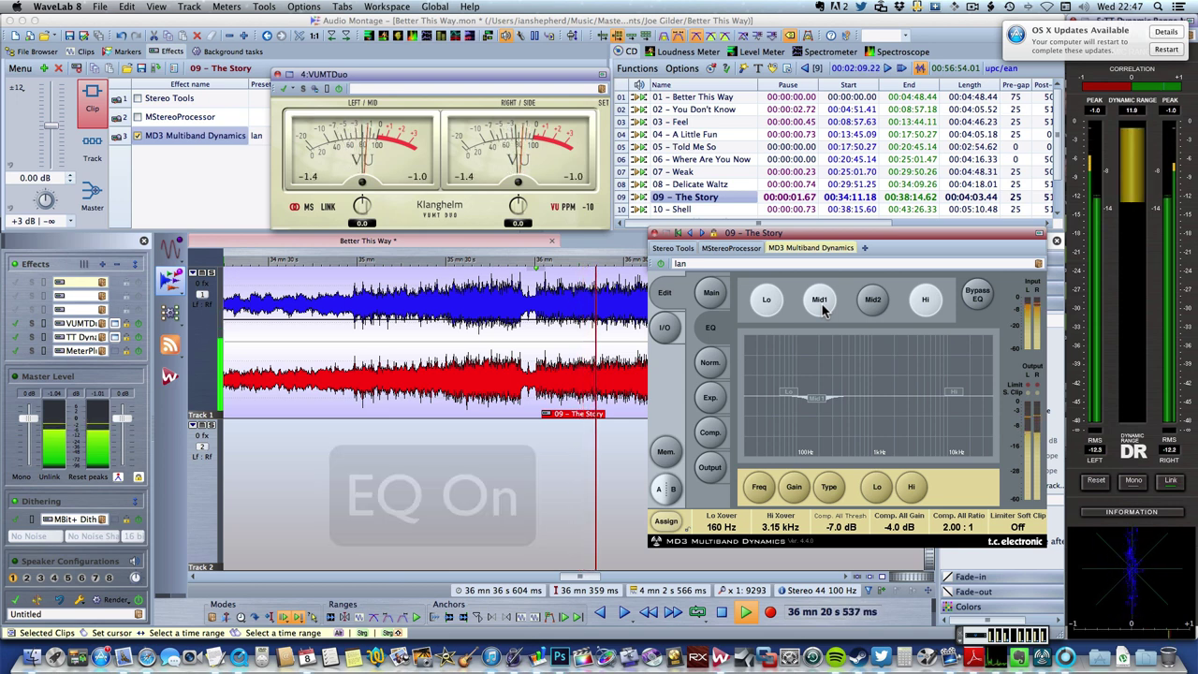
click(822, 311)
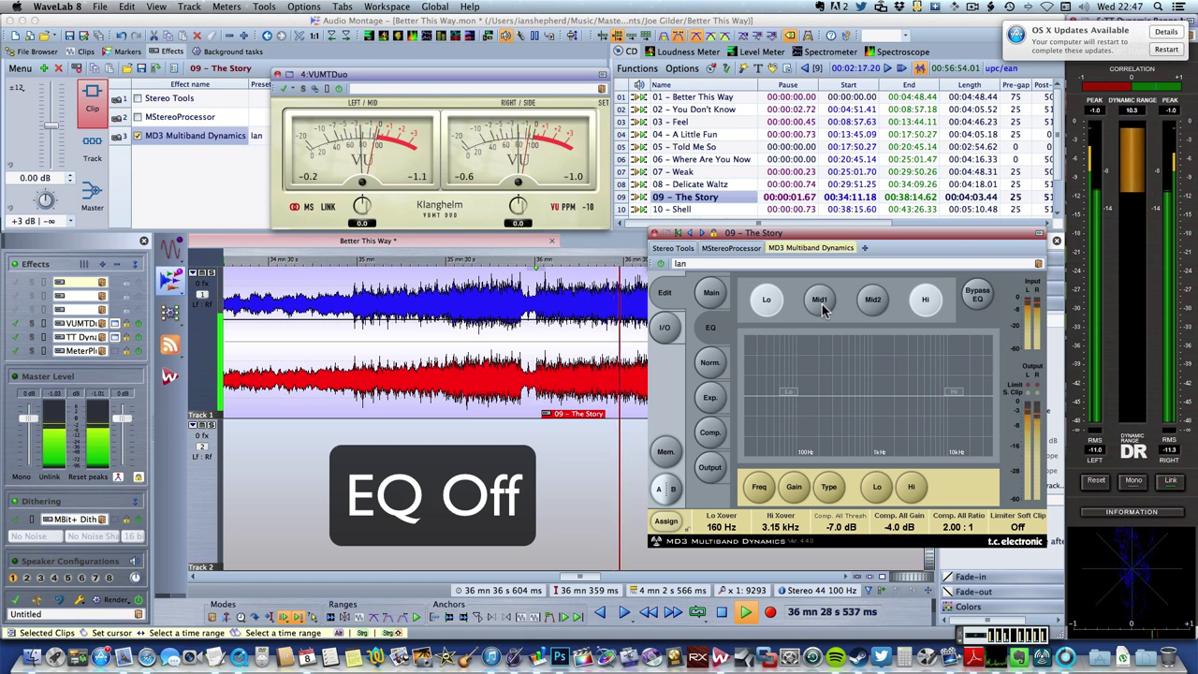
click(822, 308)
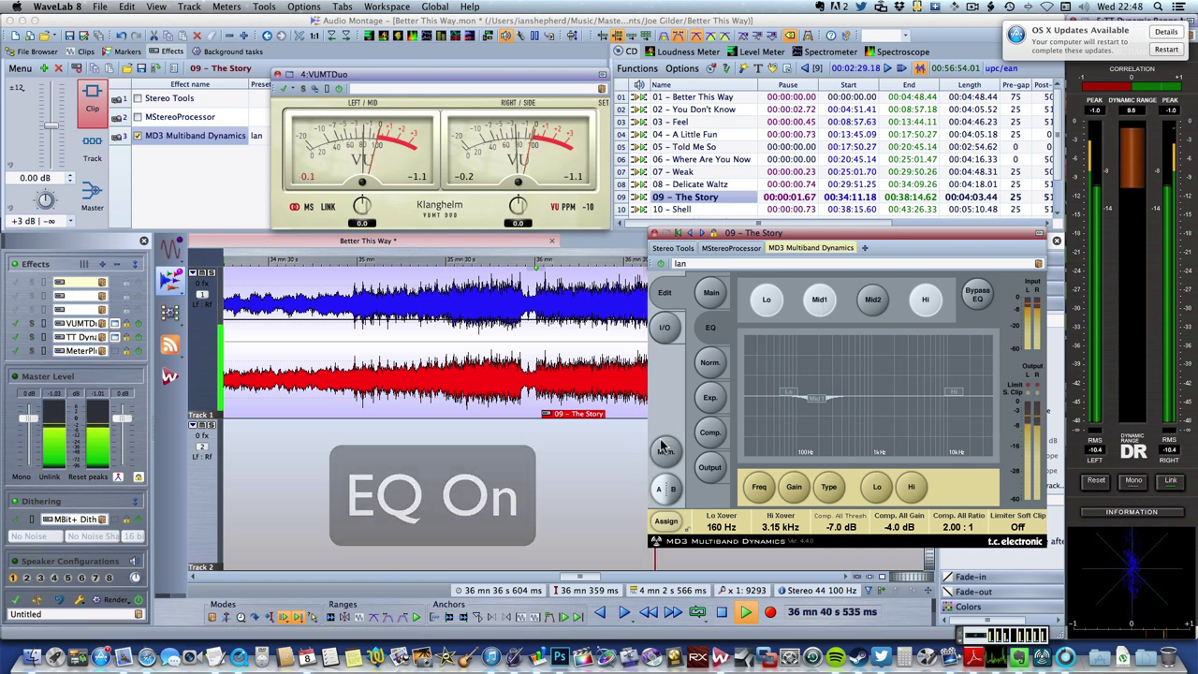
click(607, 458)
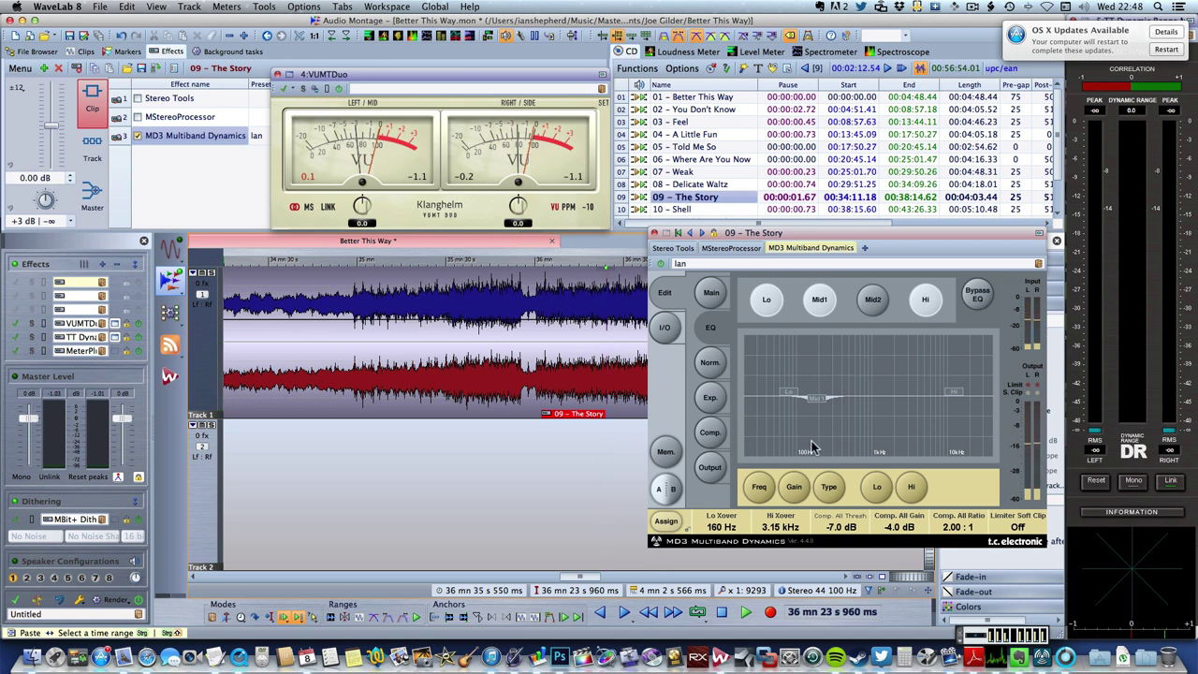
- Show the Mid2/Hi bands and enable the Mid2 boost of 0.8 dB at 4.35 kHz, 2.50 oct
click(879, 487)
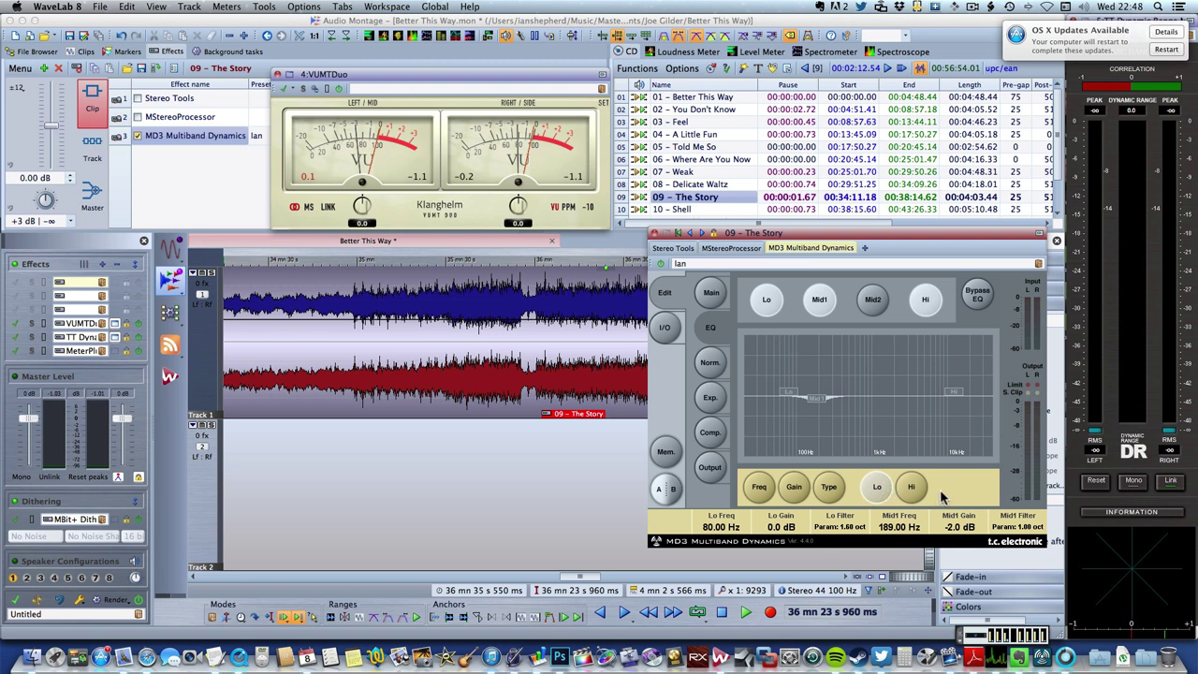
click(911, 490)
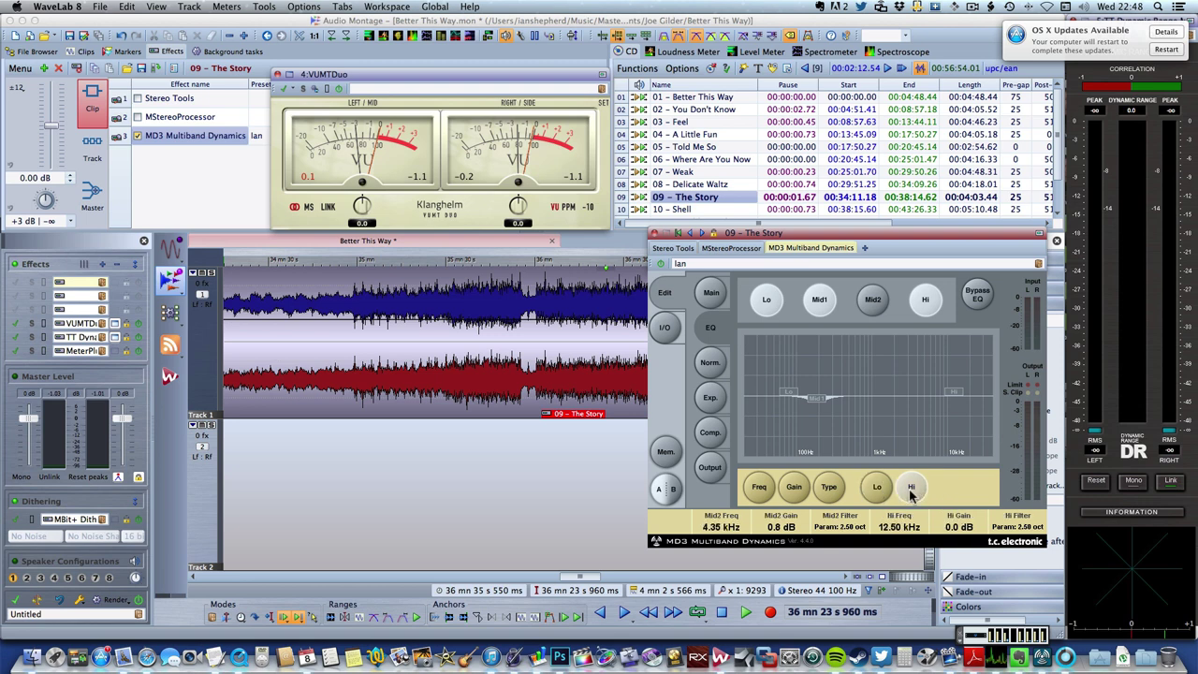
click(873, 303)
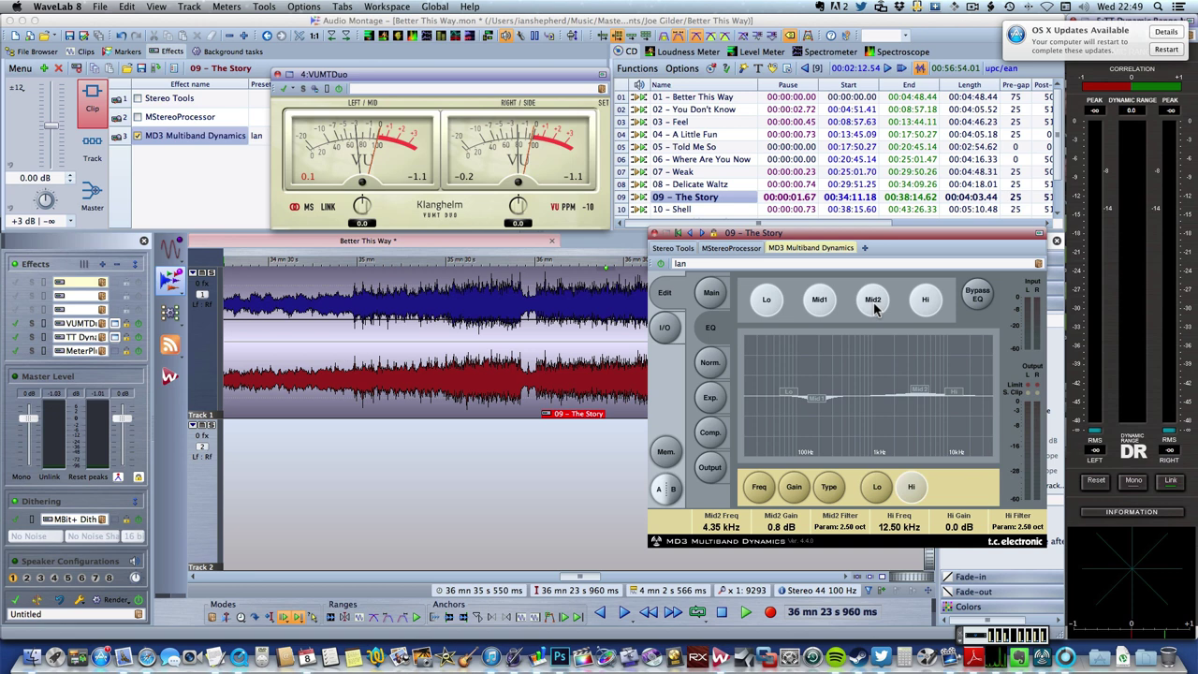
- Compare the Mid2 boost on and off during playback, leave it bypassed, and stop
click(583, 269)
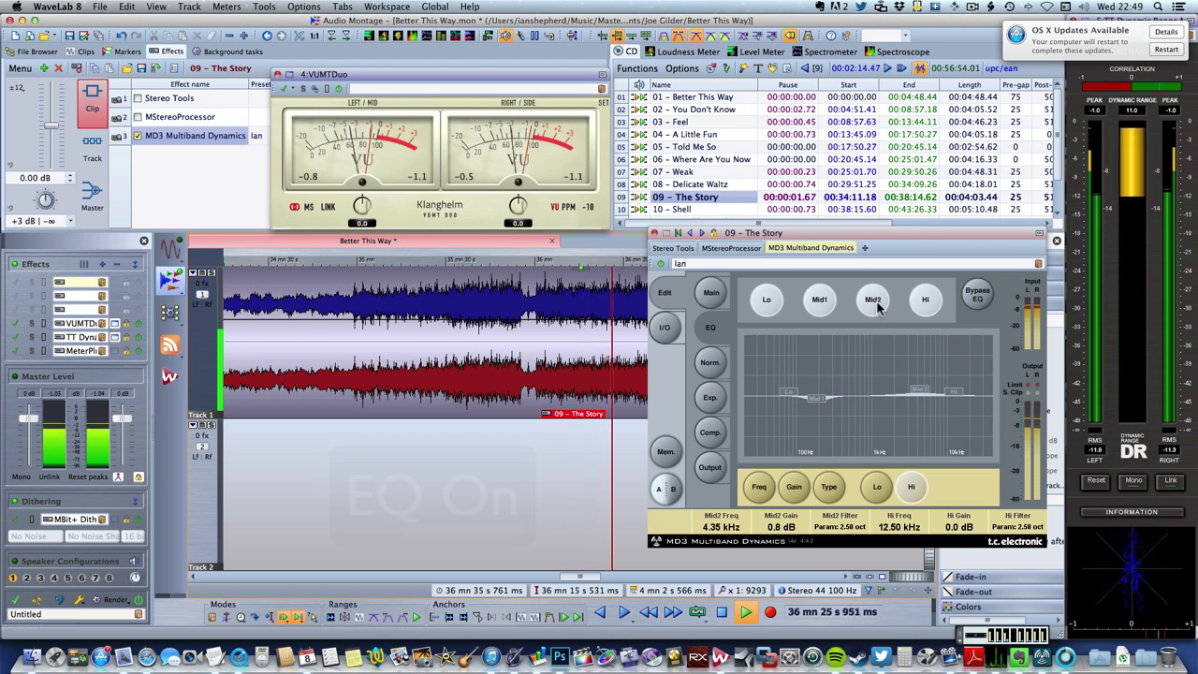
click(874, 301)
click(874, 301)
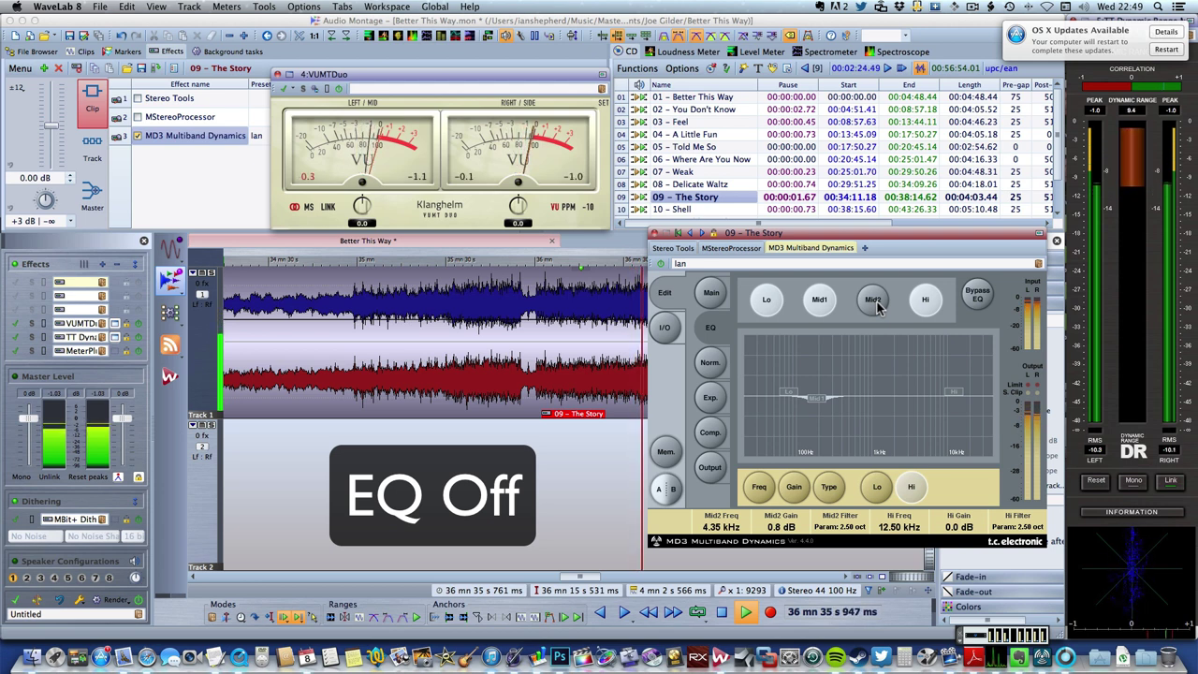
click(873, 301)
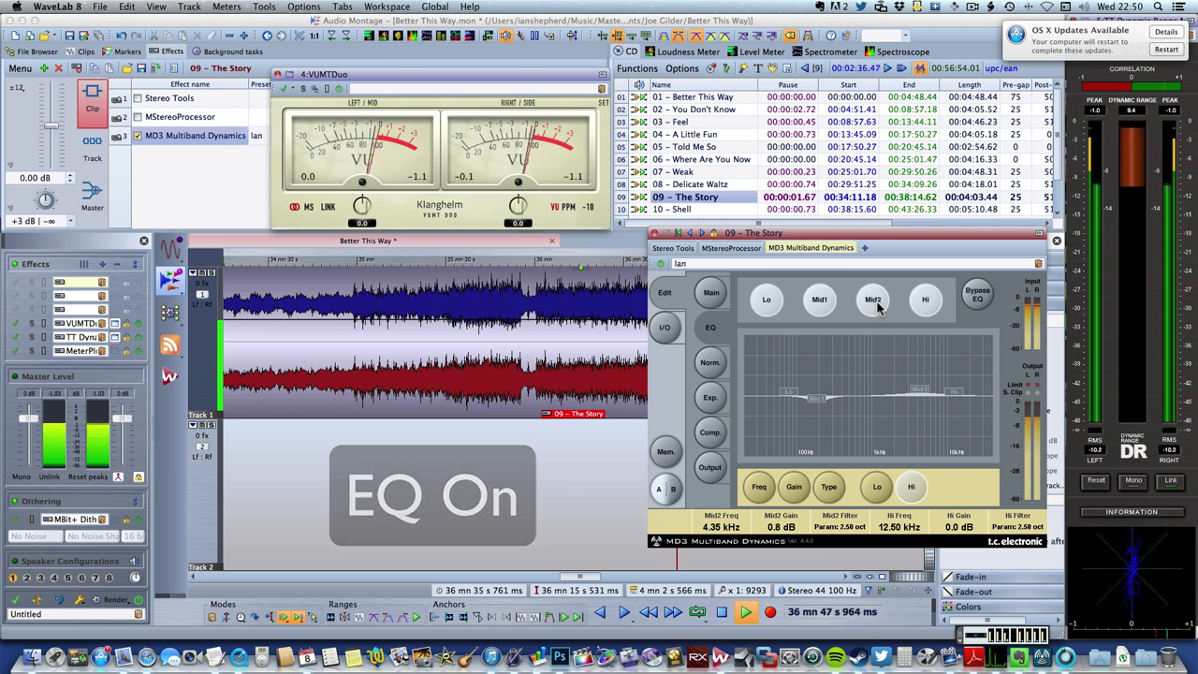
click(874, 301)
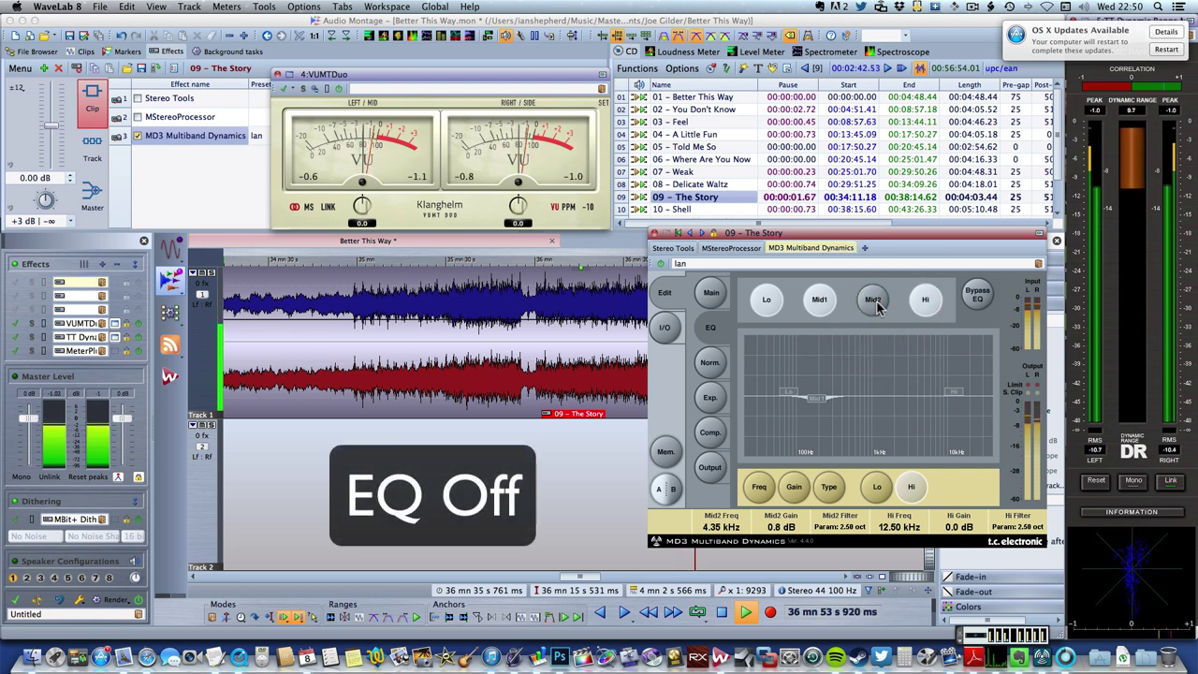
click(582, 464)
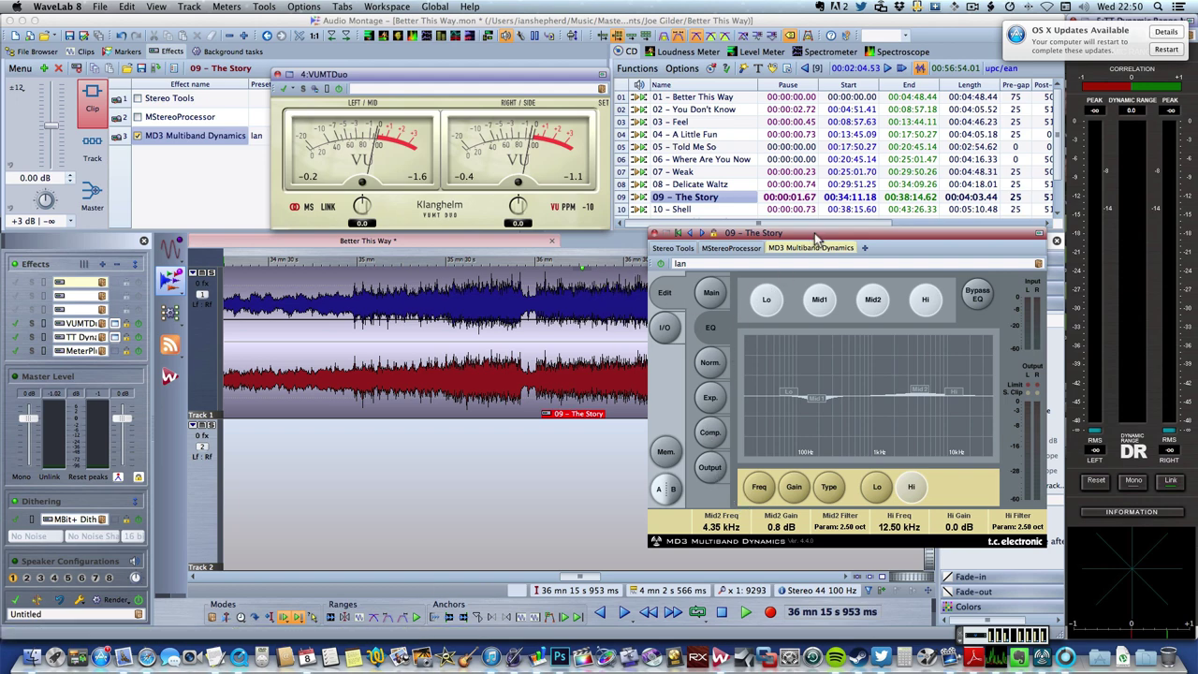
- Show MD3's compressor page: threshold -7.0 dB, gain -4.0 dB, ratio 2.00:1
drag(819, 234, 587, 200)
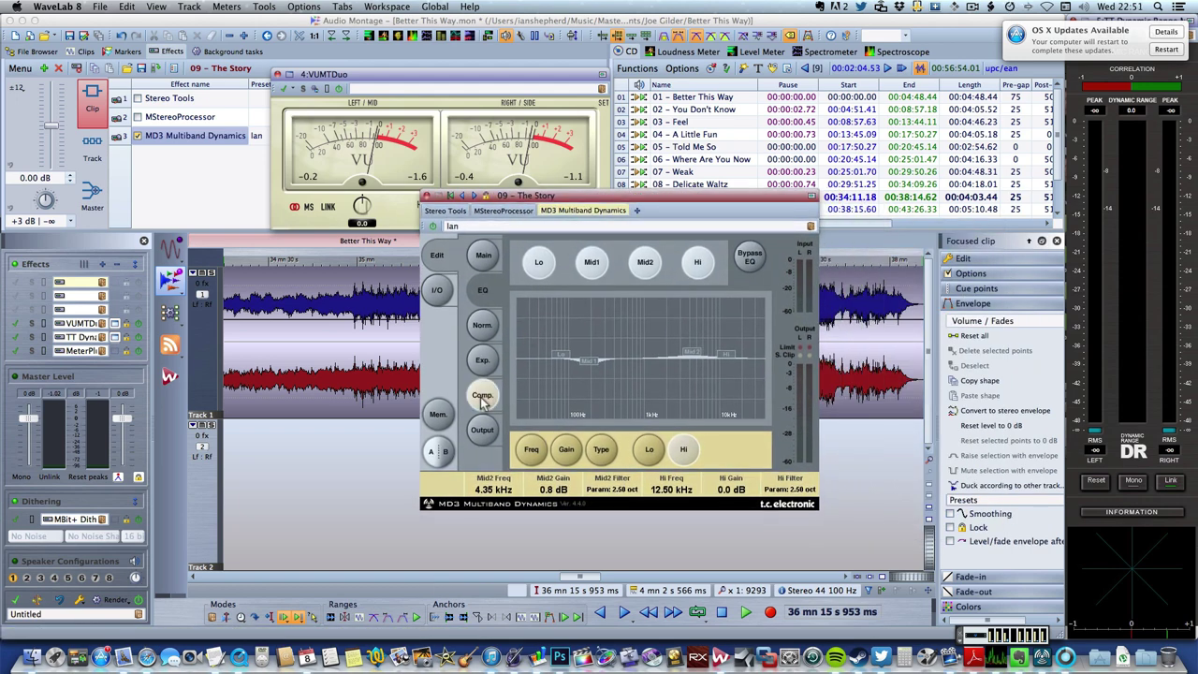
click(482, 395)
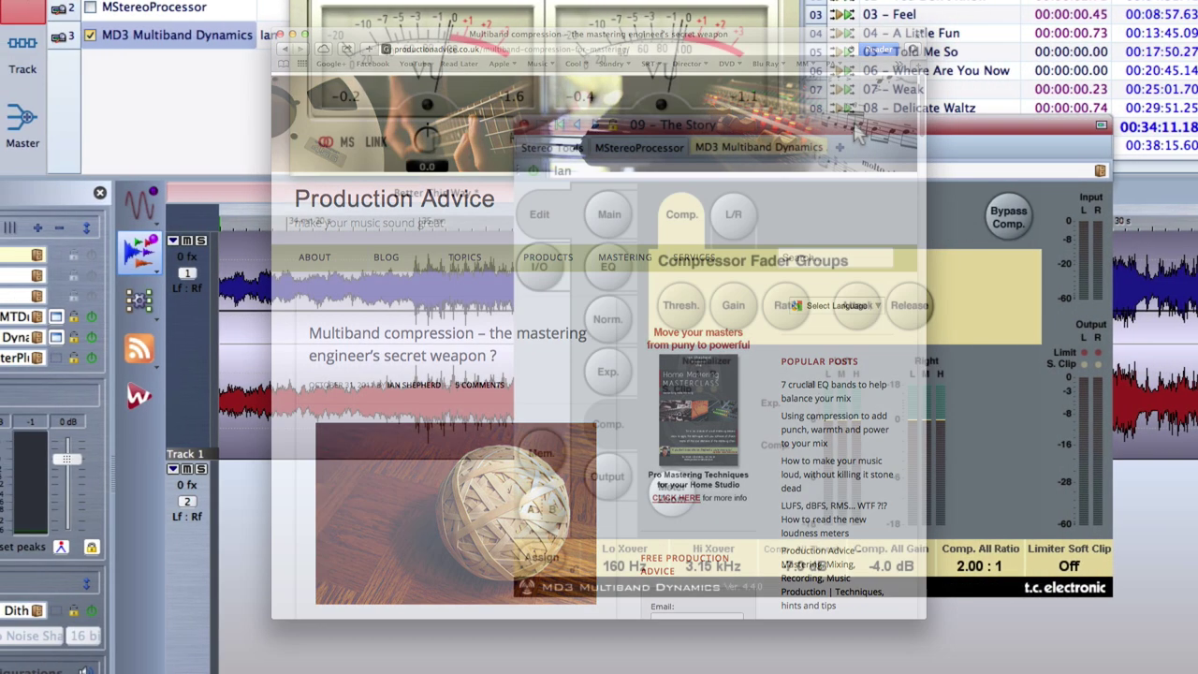
drag(857, 135, 529, 131)
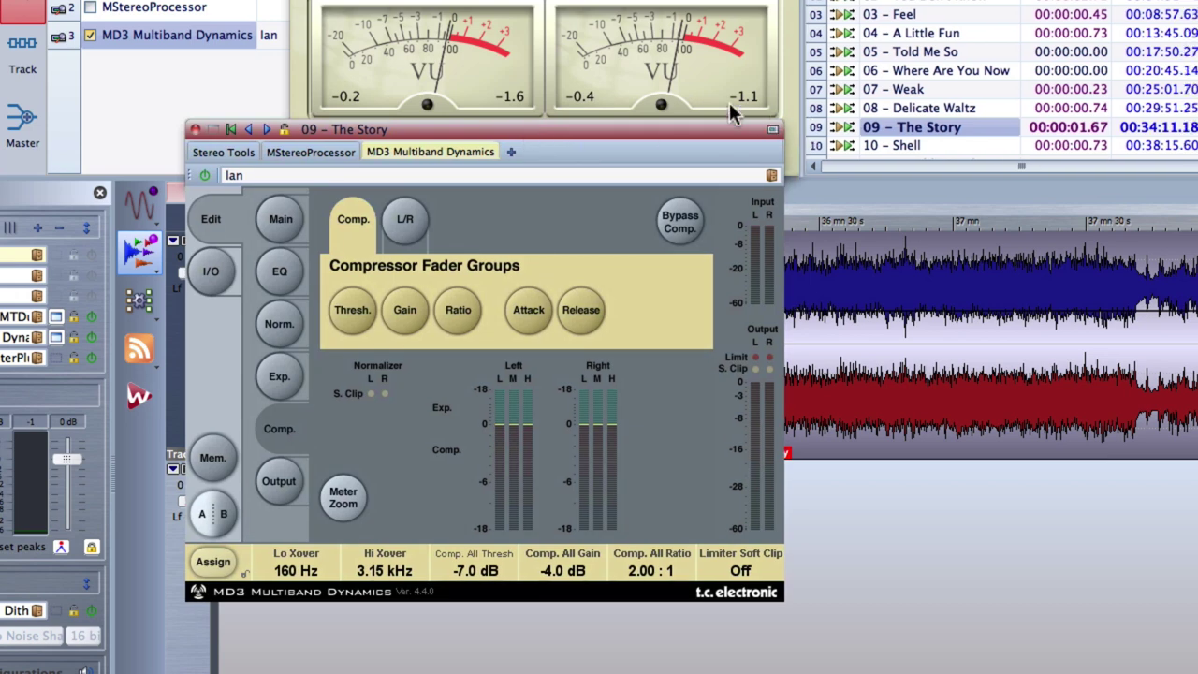
- Listen to The Story with the MD3 compression, then place the MD3 window at the lower right
drag(670, 128, 511, 104)
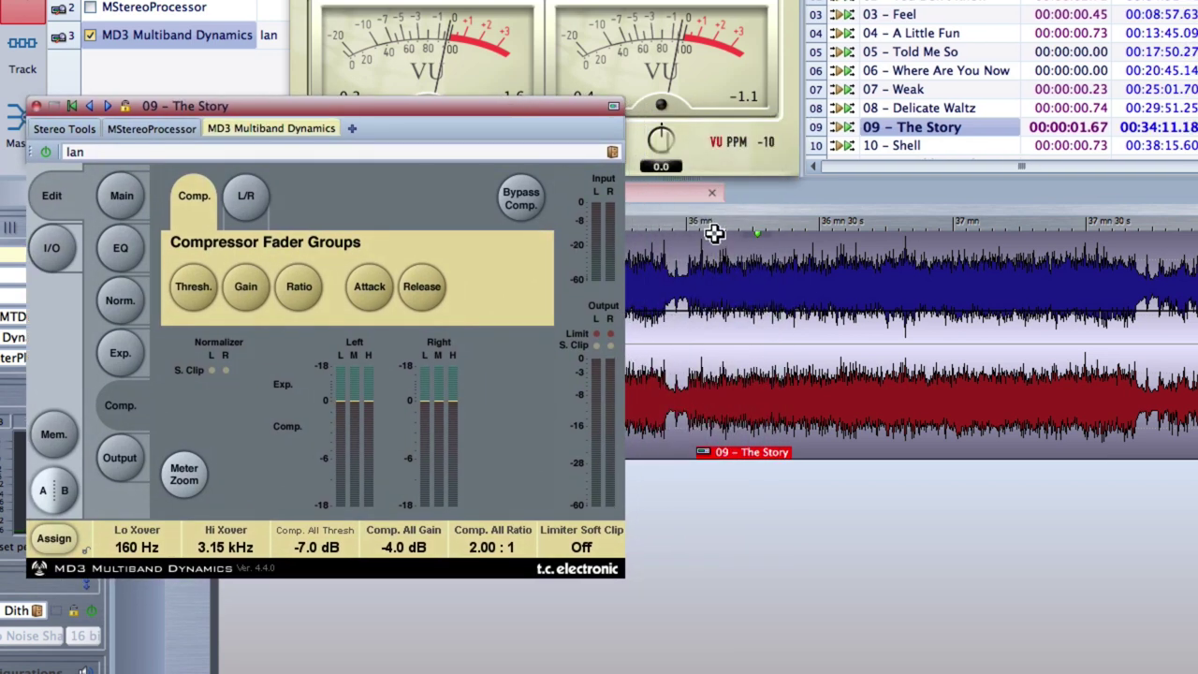
click(759, 231)
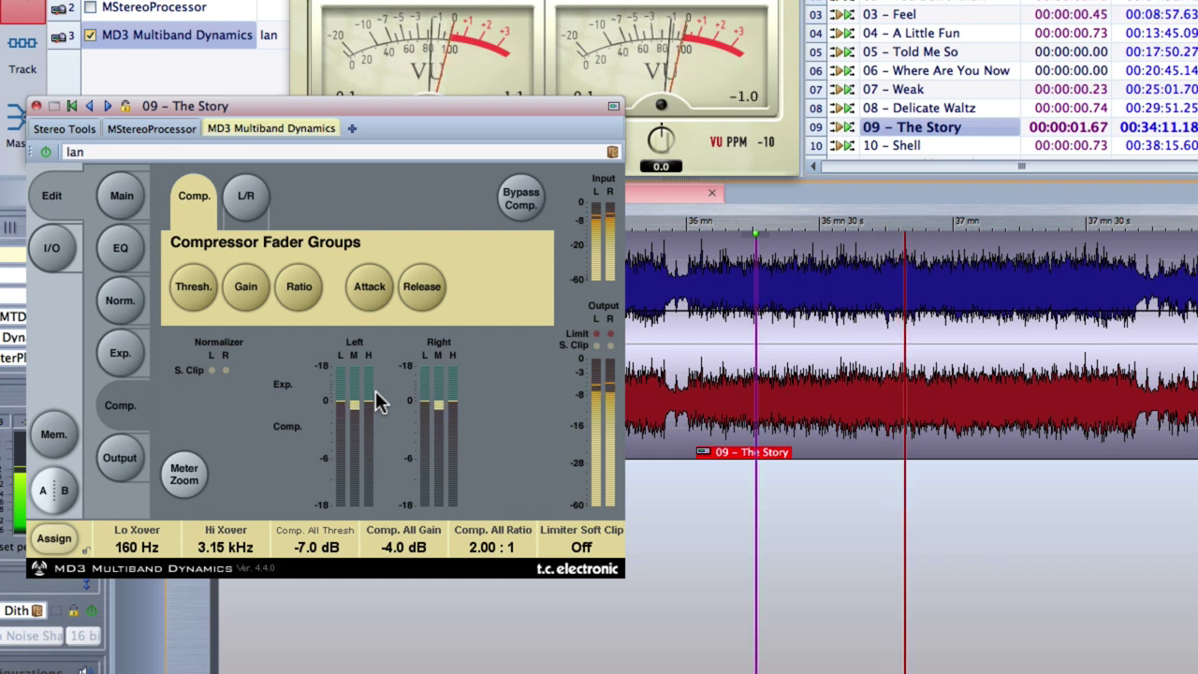
click(736, 535)
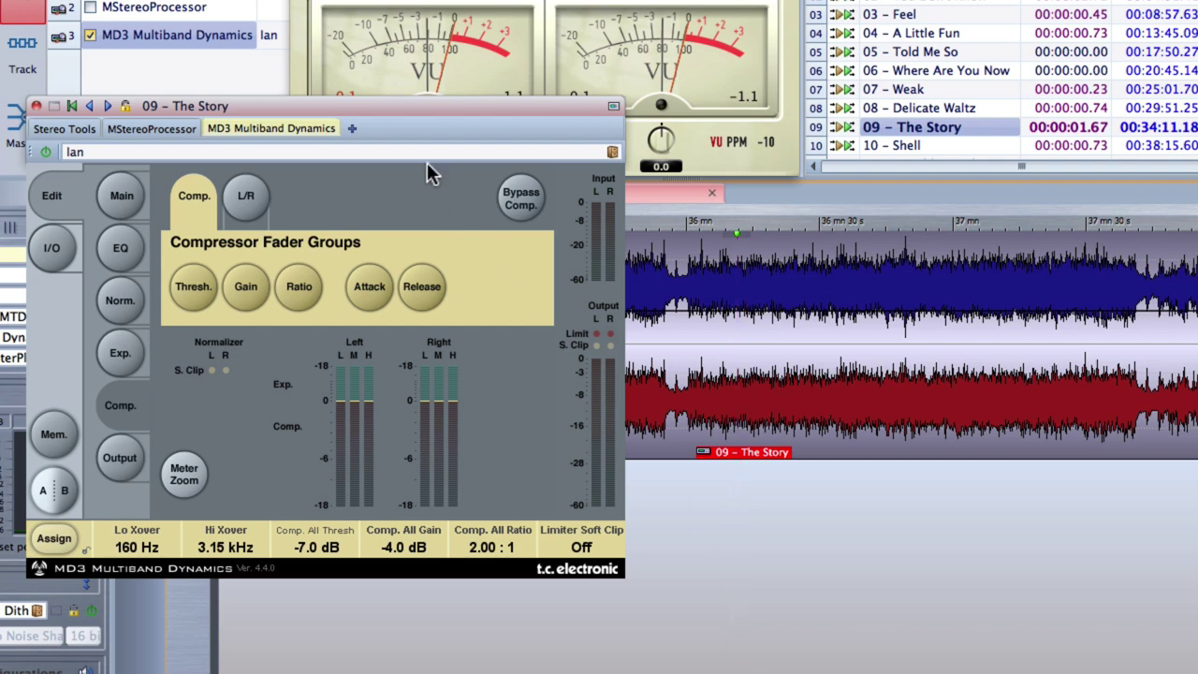
drag(417, 109, 977, 253)
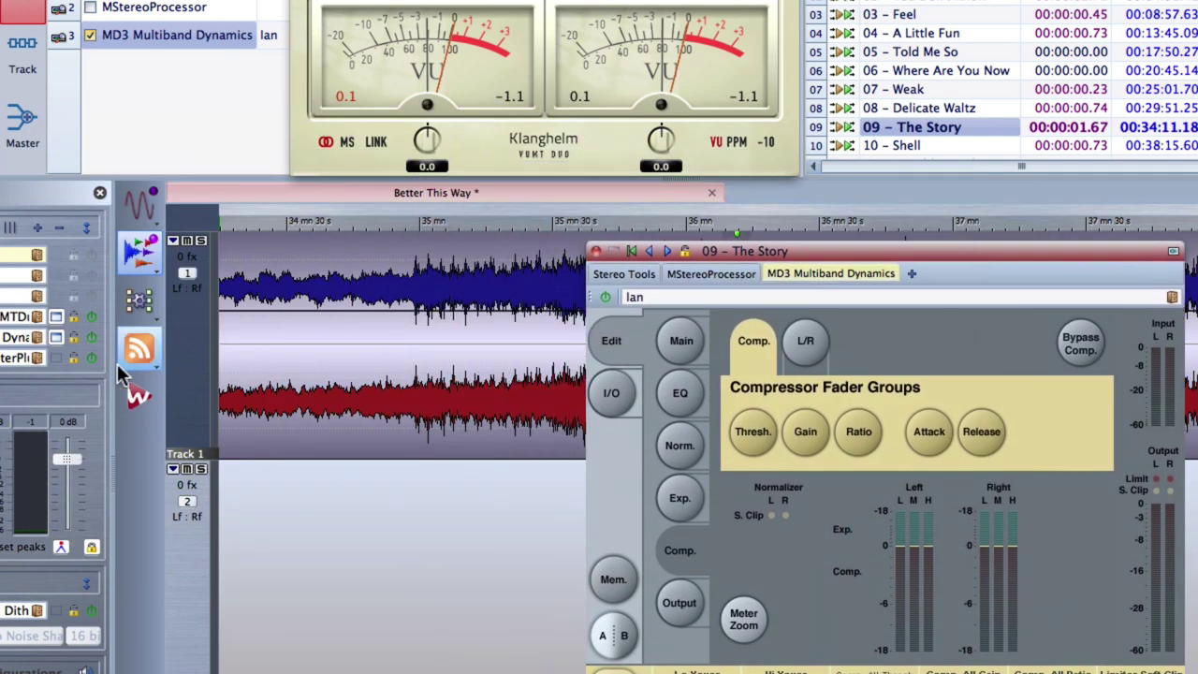
- Open the MeterPlugs LCAST meter, zoom its loudness graph out and shift its scale down 4 LU
click(56, 358)
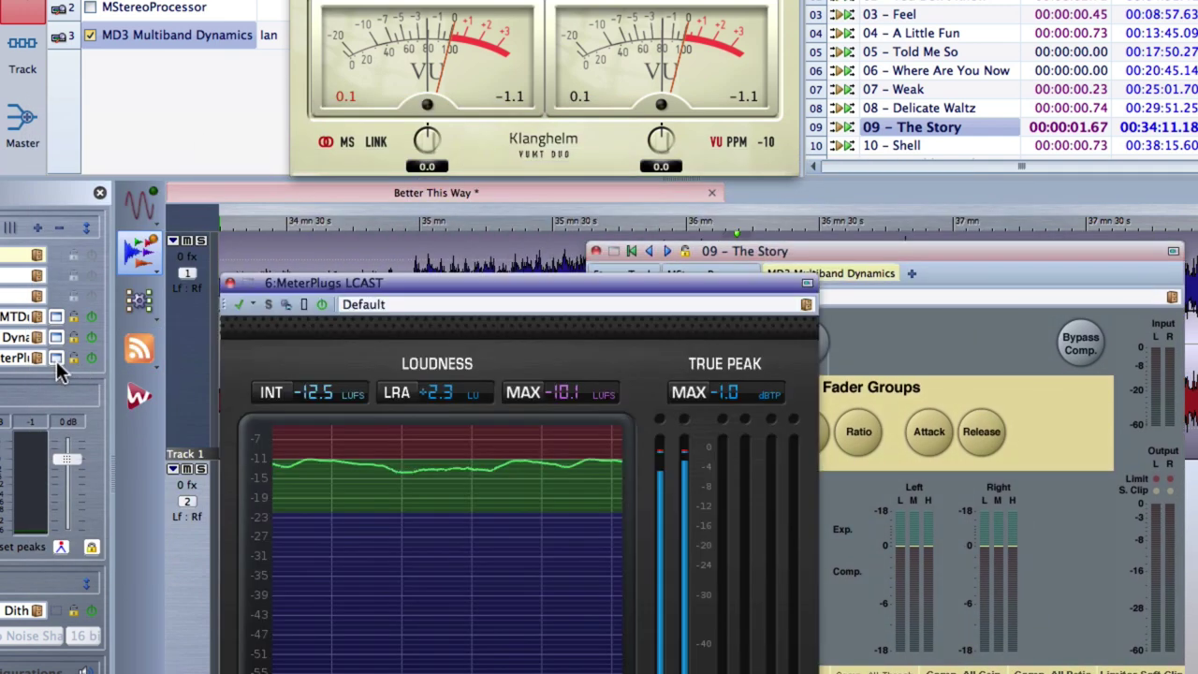
drag(484, 282, 735, 230)
mouse_move(602, 535)
scroll(606, 546, down, 3)
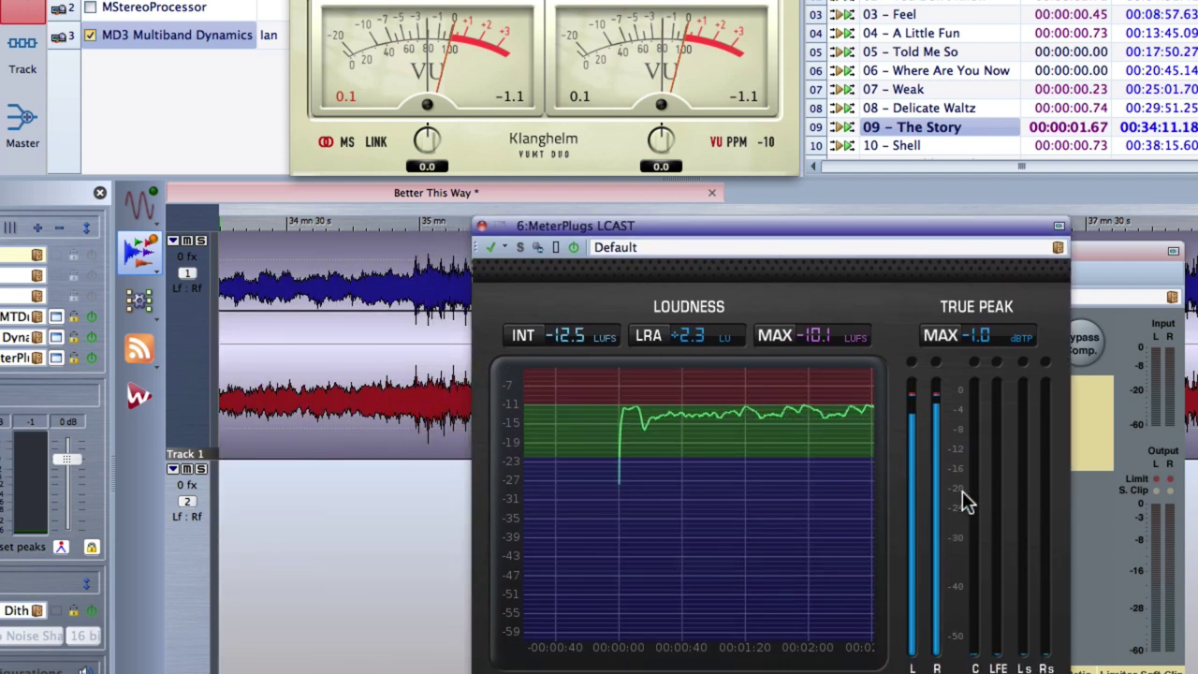
mouse_move(760, 432)
drag(676, 466, 697, 489)
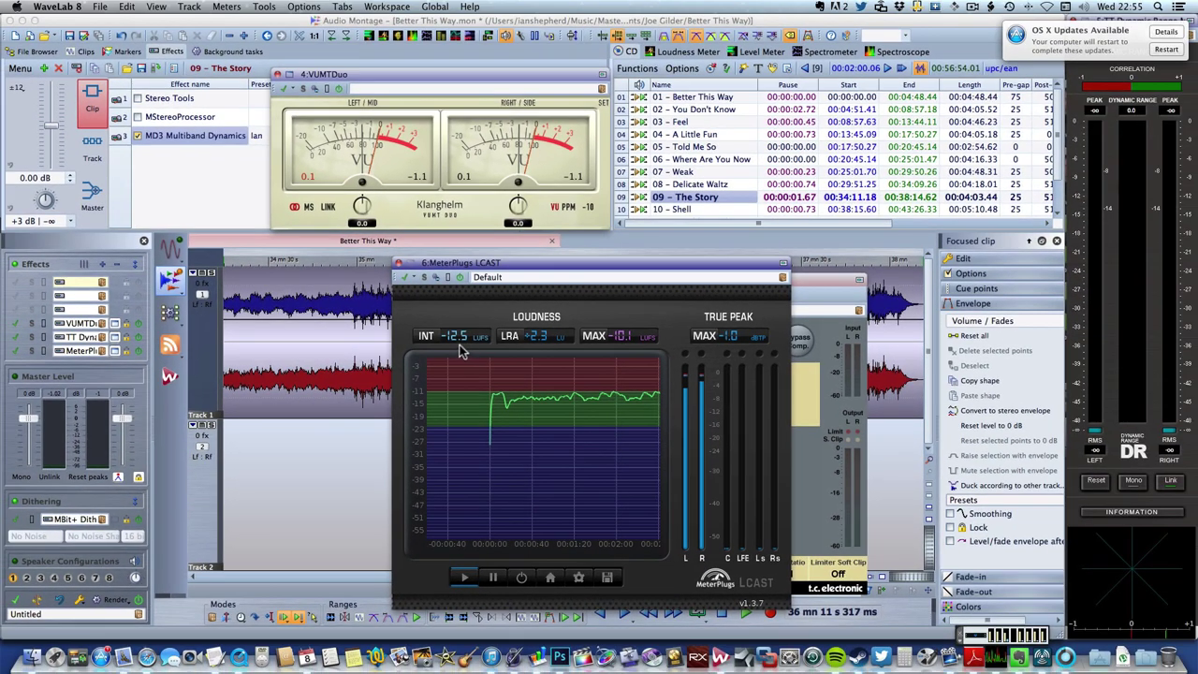
- Close the loudness meter and multiband dynamics windows, then load MeterPlugs Perception Source as The Story's first clip effect
click(397, 265)
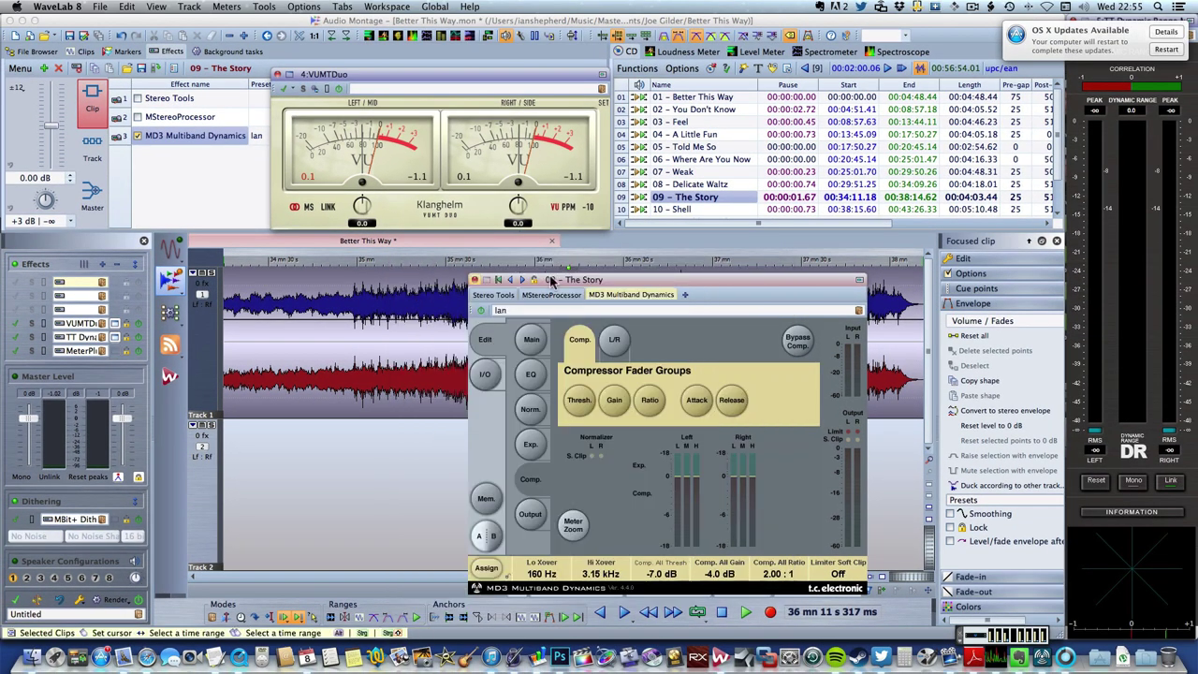
click(474, 281)
click(496, 404)
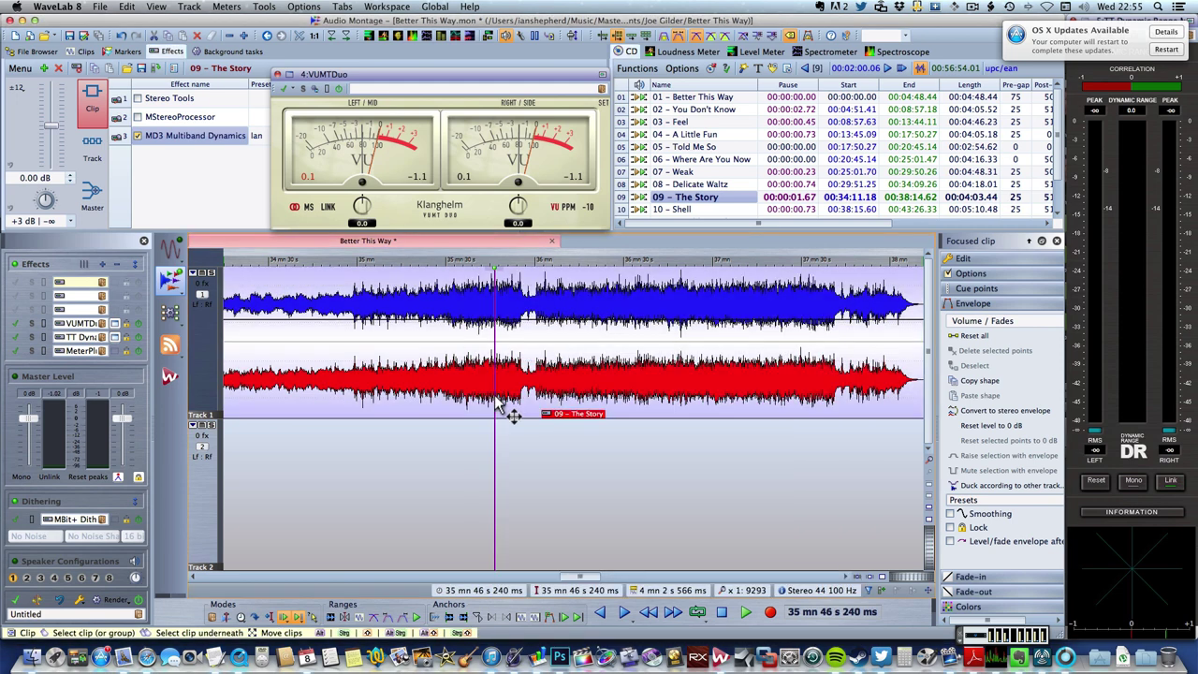
click(181, 98)
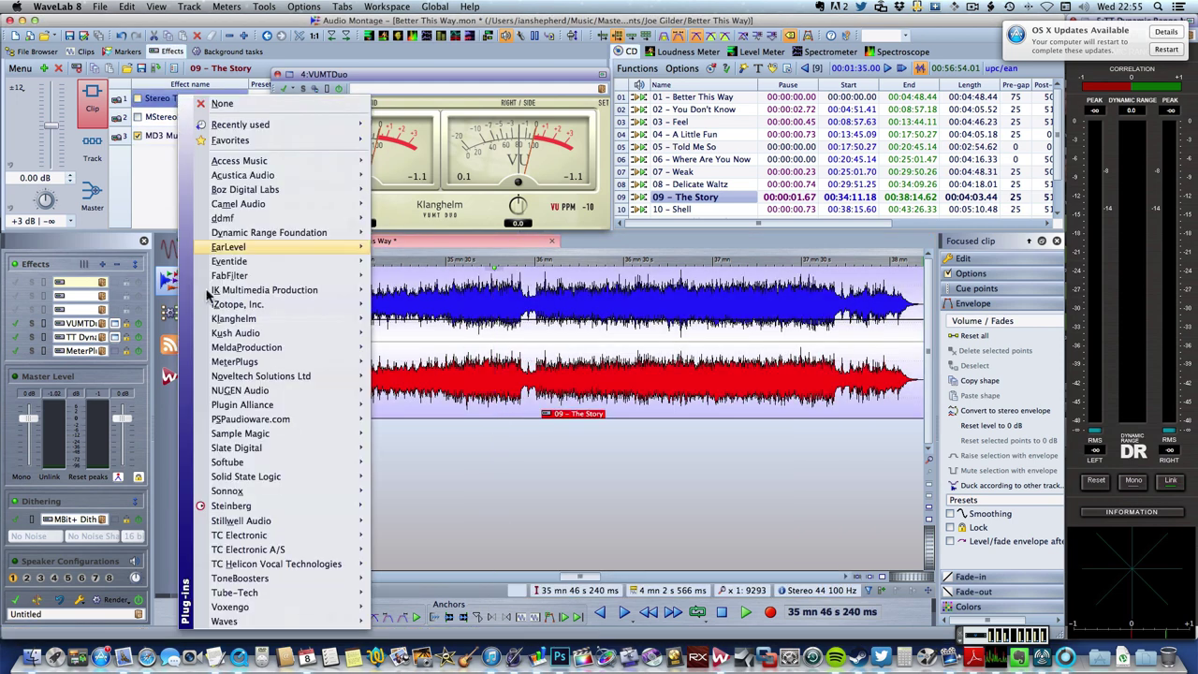
mouse_move(269, 365)
click(459, 405)
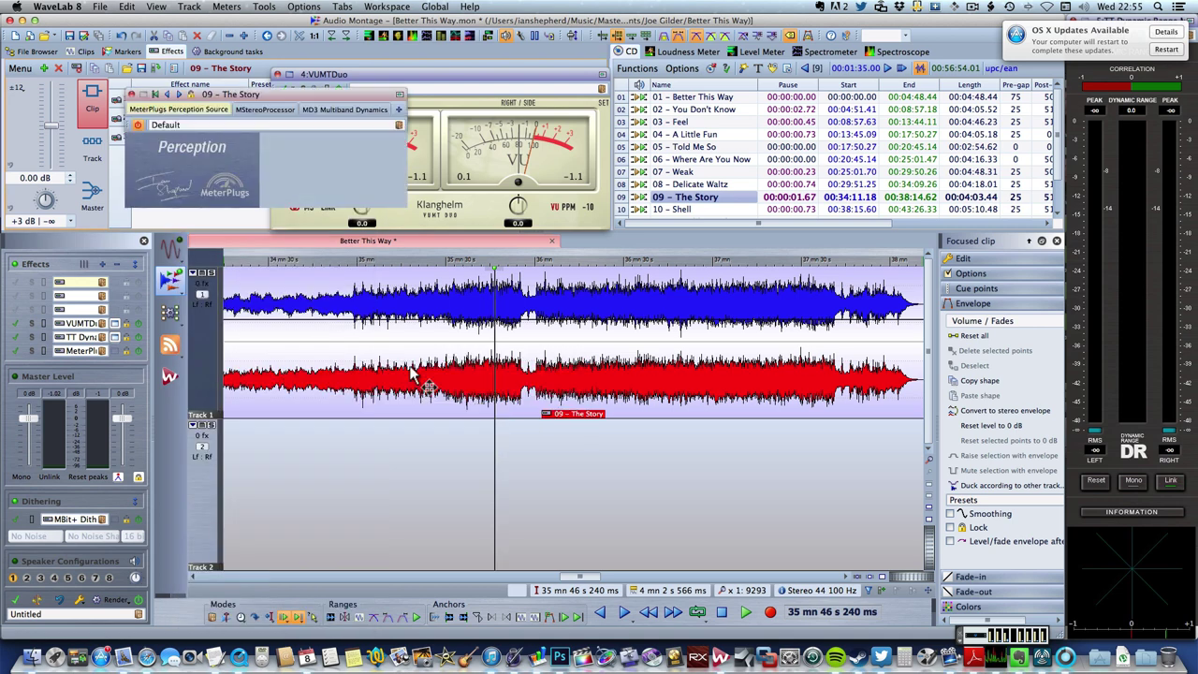
click(131, 94)
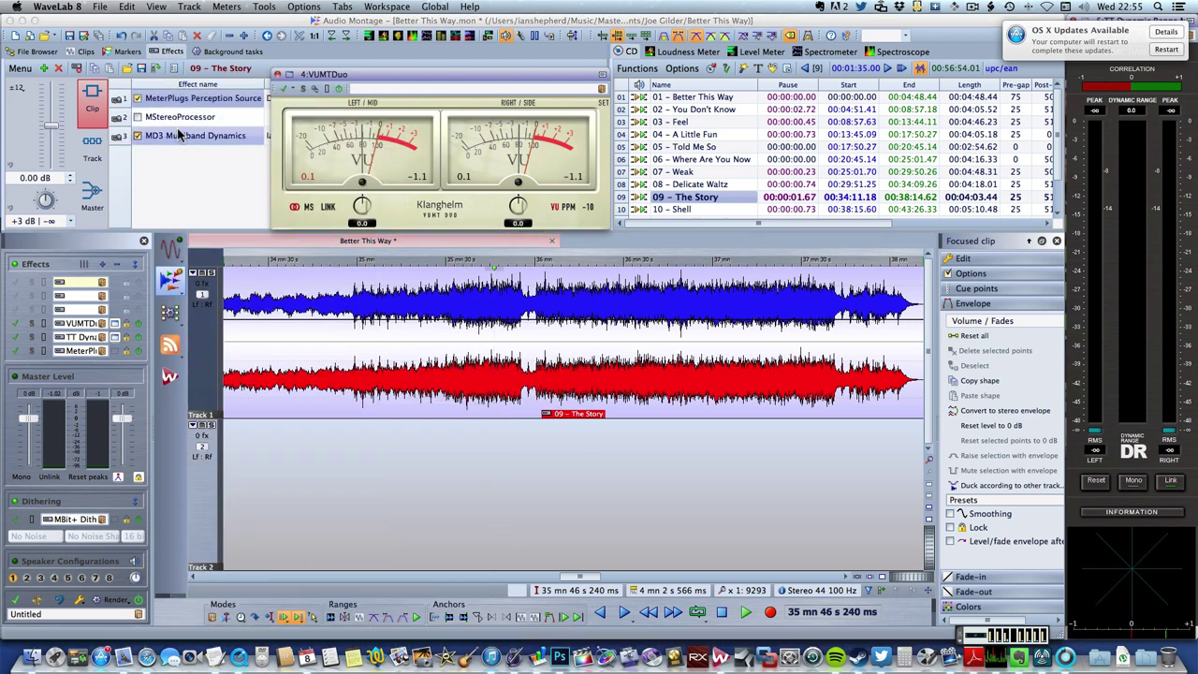
- Insert MeterPlugs Perception Controller in the first master effect slot
click(81, 281)
mouse_move(184, 341)
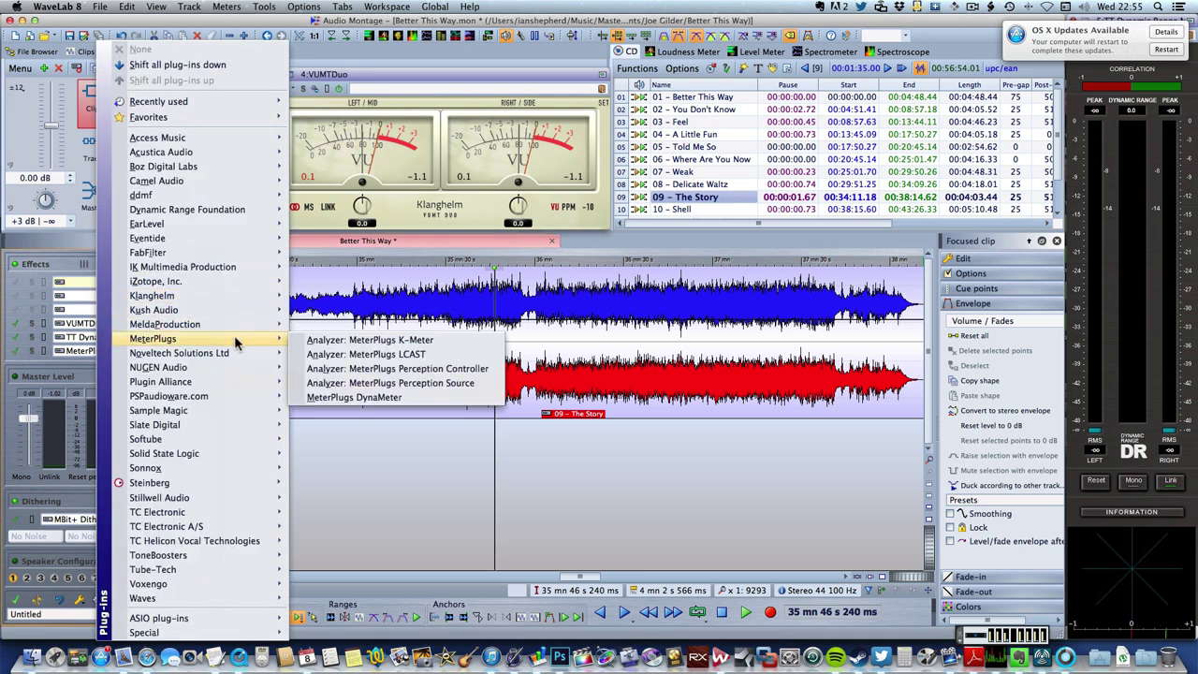
click(428, 377)
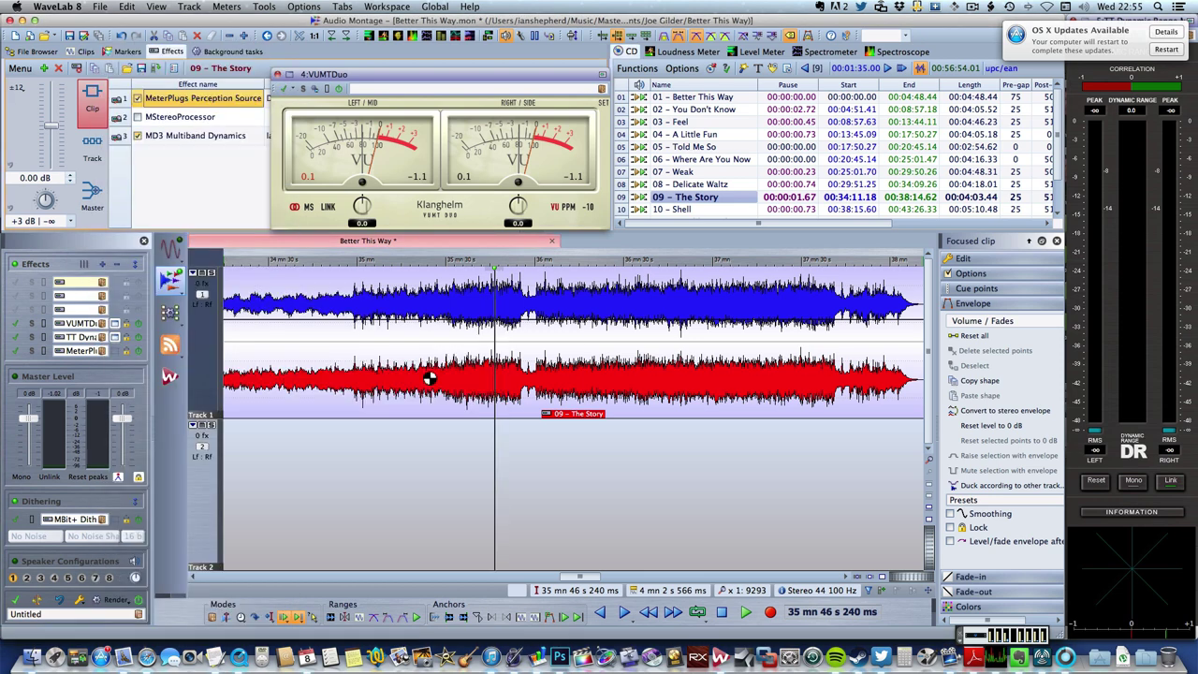
- Play The Story from its start, balance Perception's +3.8 LU loudness difference, and enable SYNC
click(547, 269)
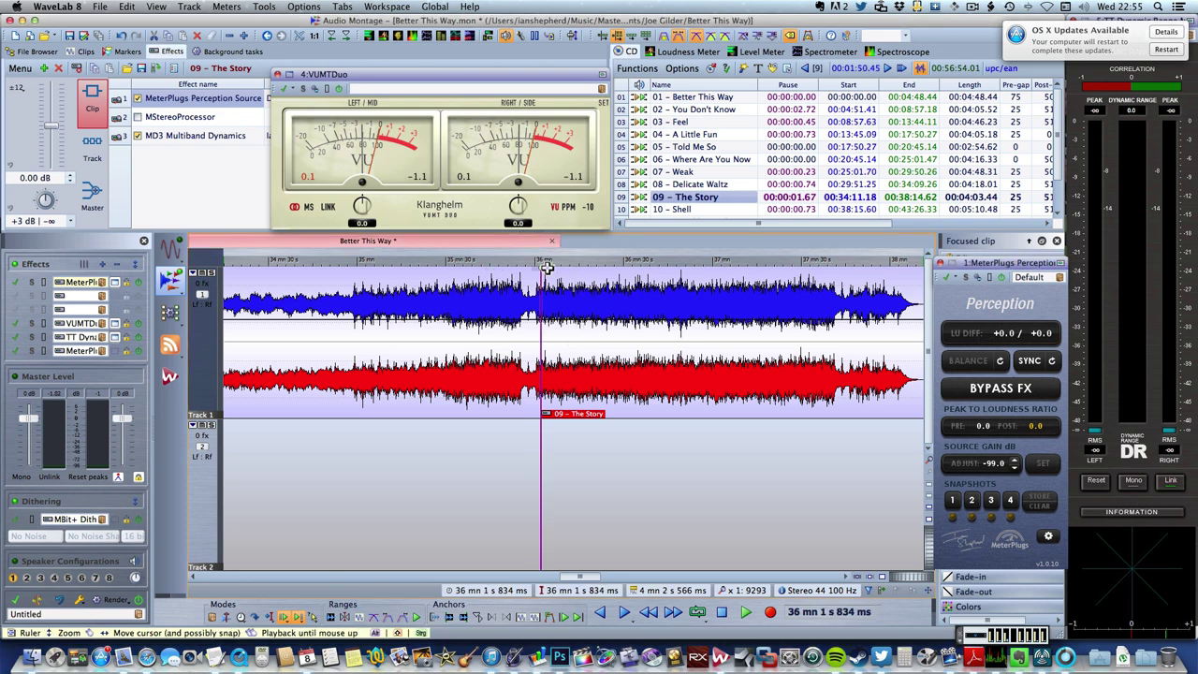
key(space)
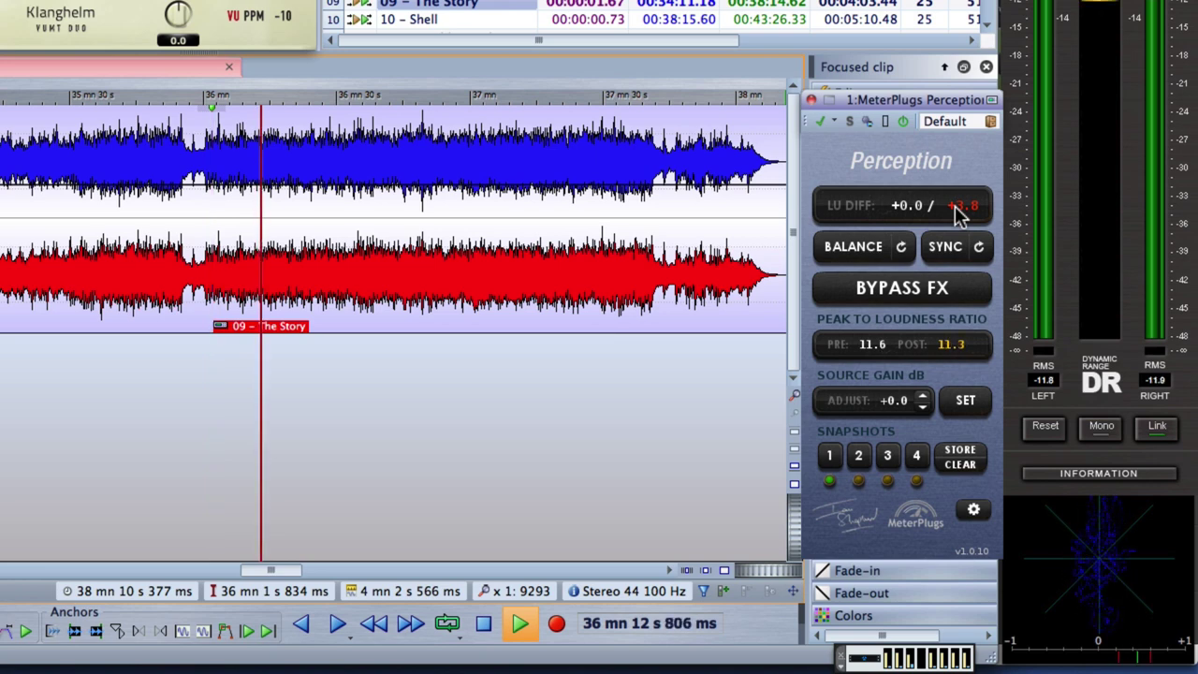
click(853, 251)
click(853, 251)
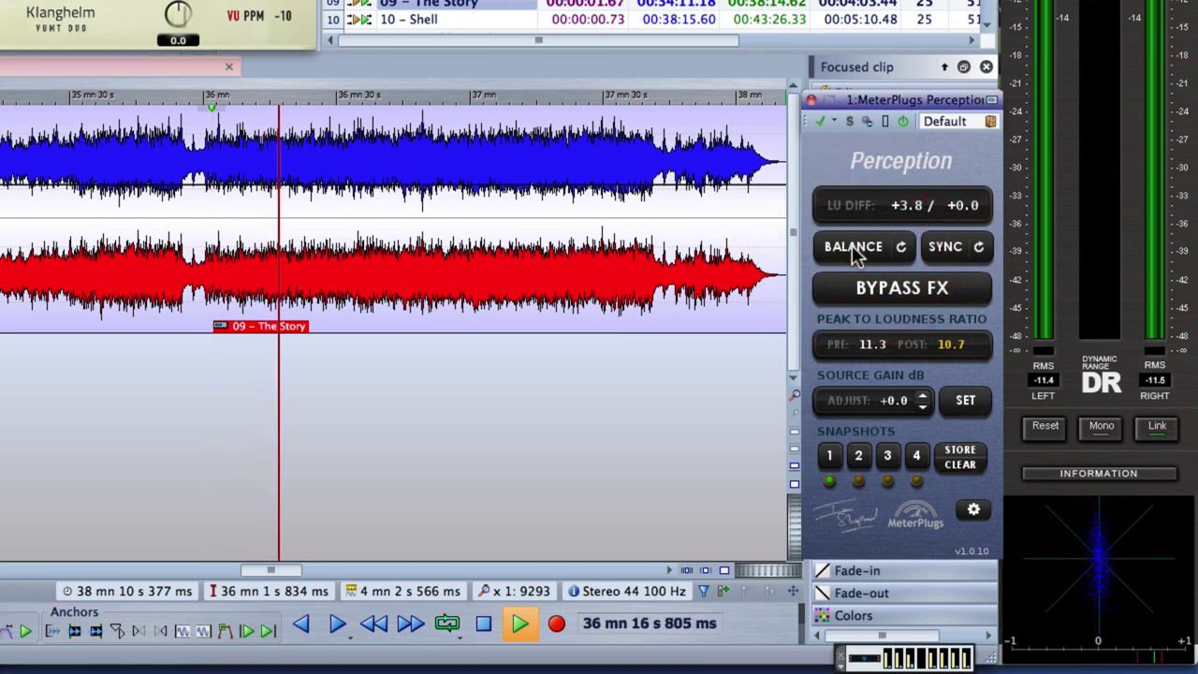
click(853, 250)
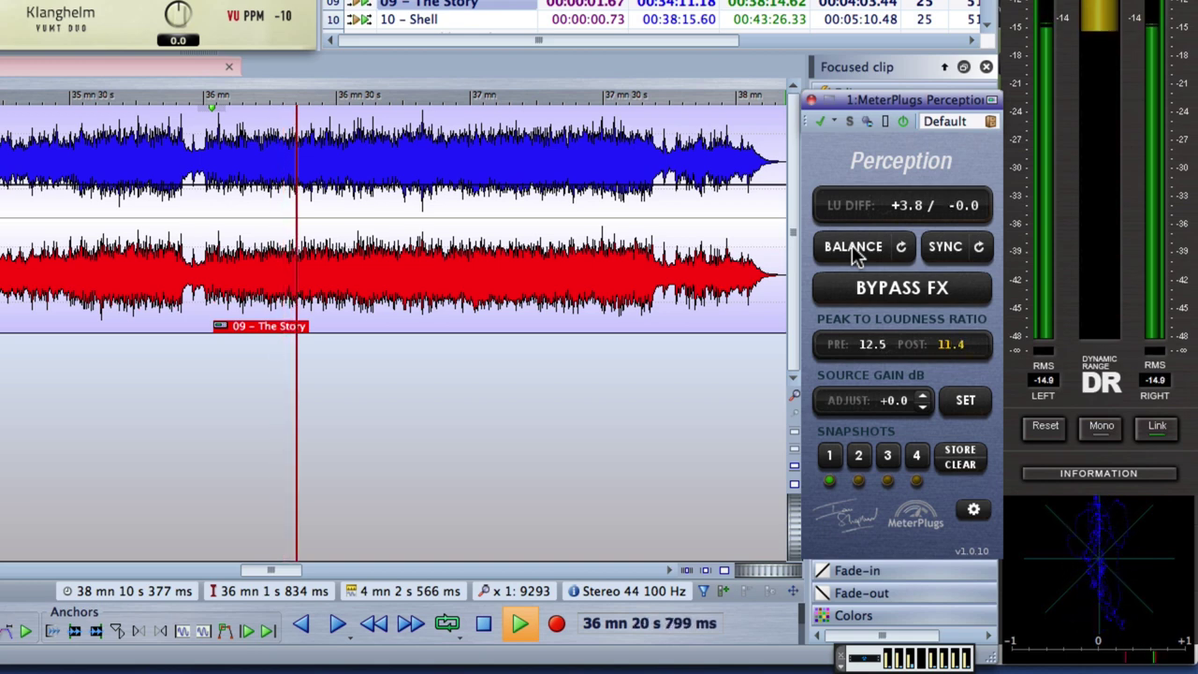
click(853, 251)
click(947, 251)
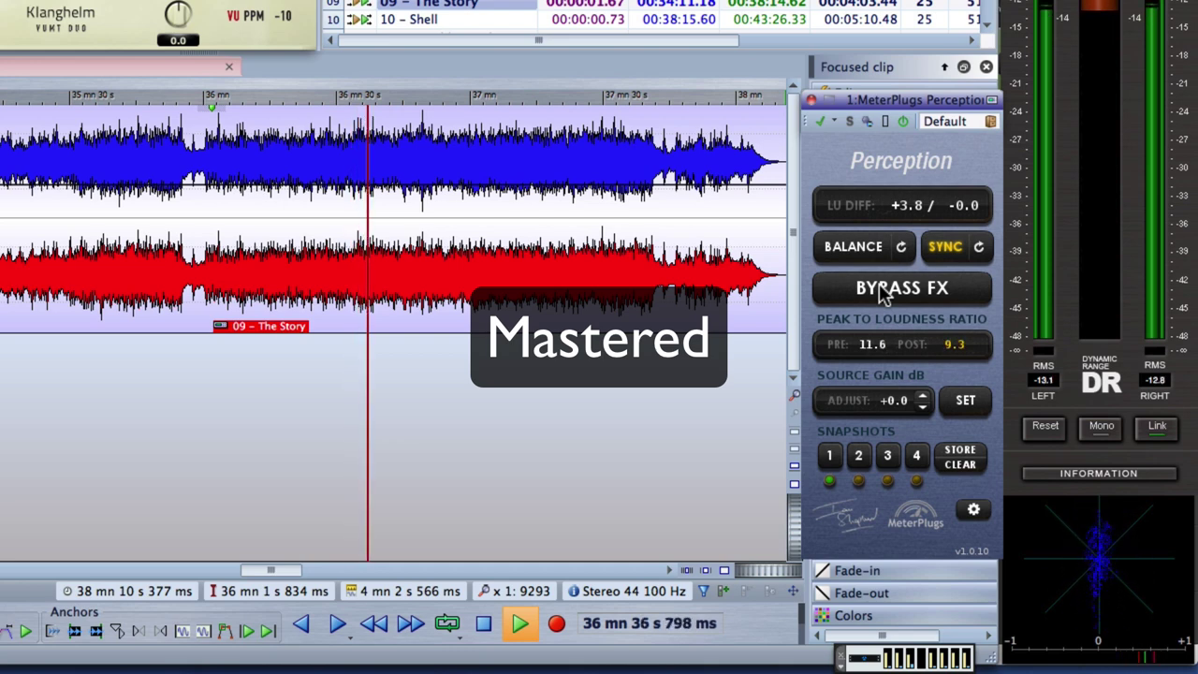
- Toggle Perception's BYPASS FX three times to compare unmastered and mastered audio, ending on mastered
click(884, 291)
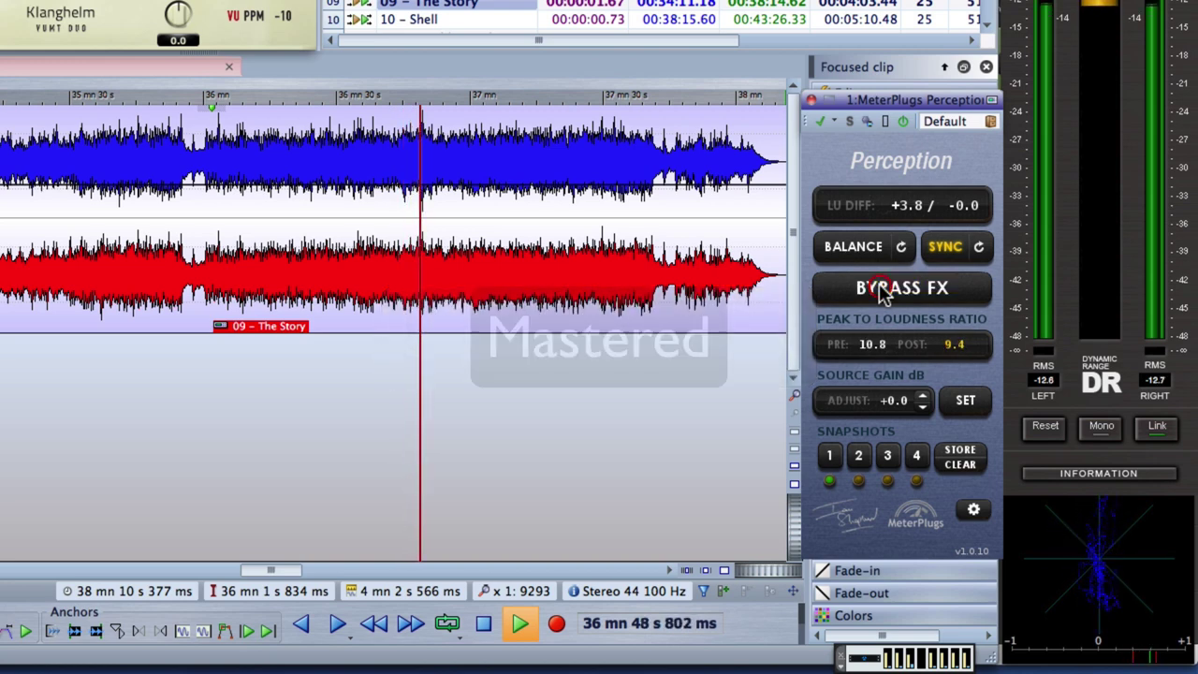
click(884, 291)
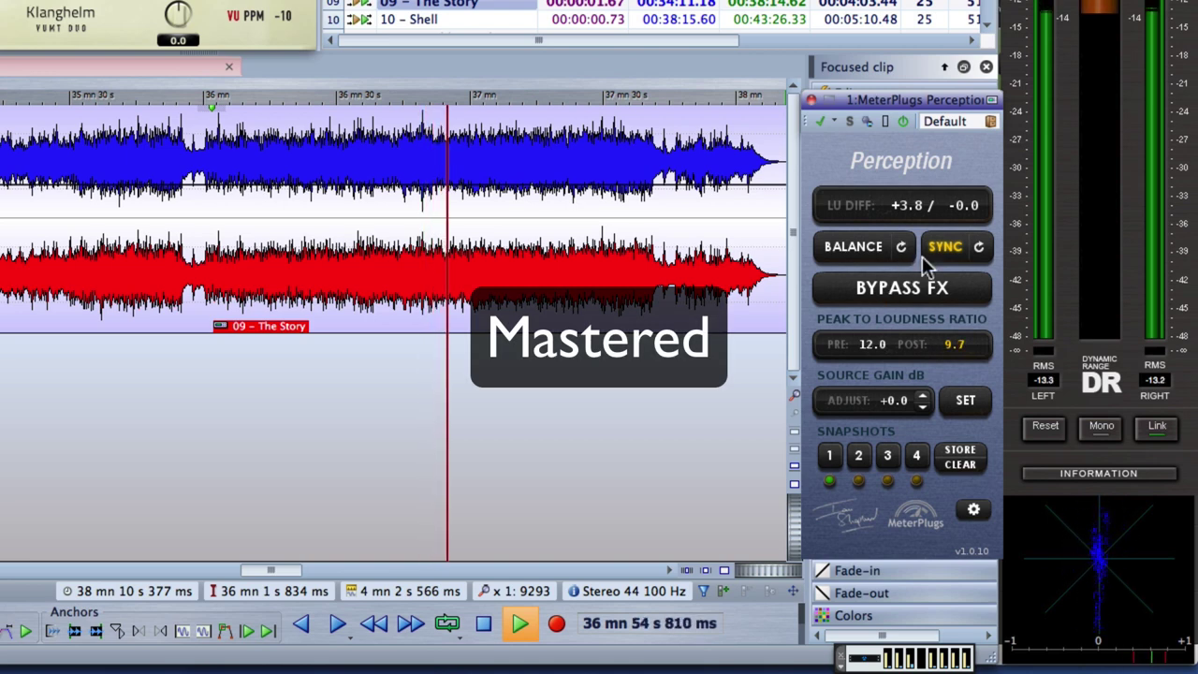
click(889, 292)
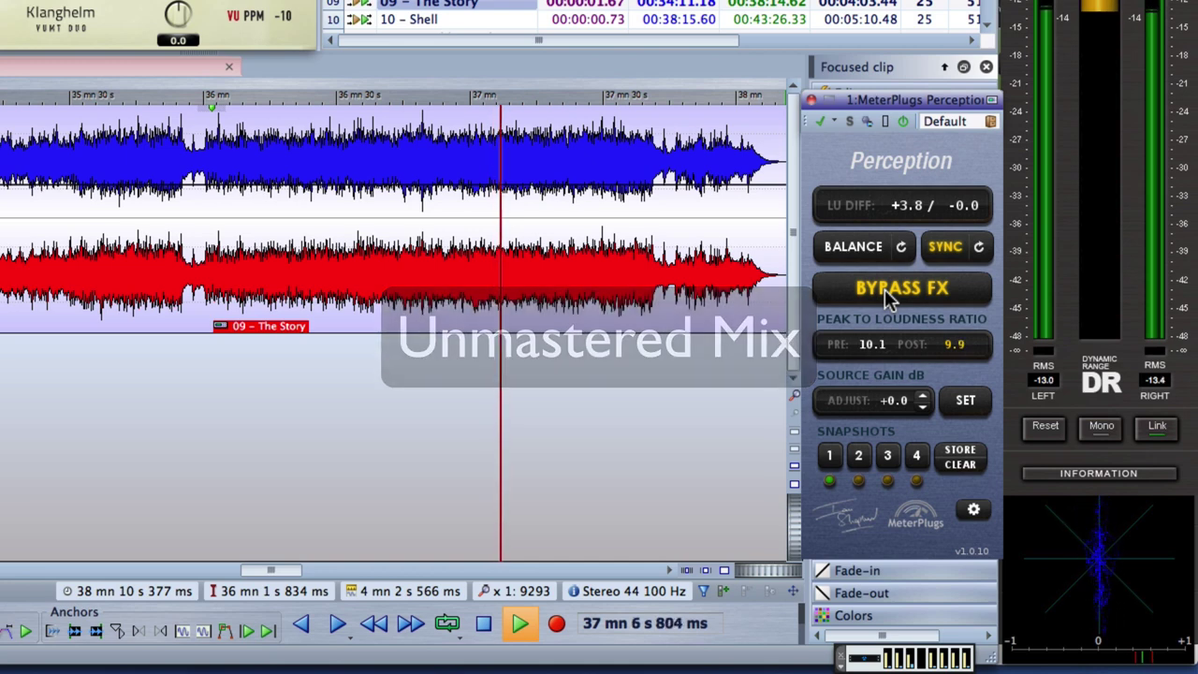
click(889, 291)
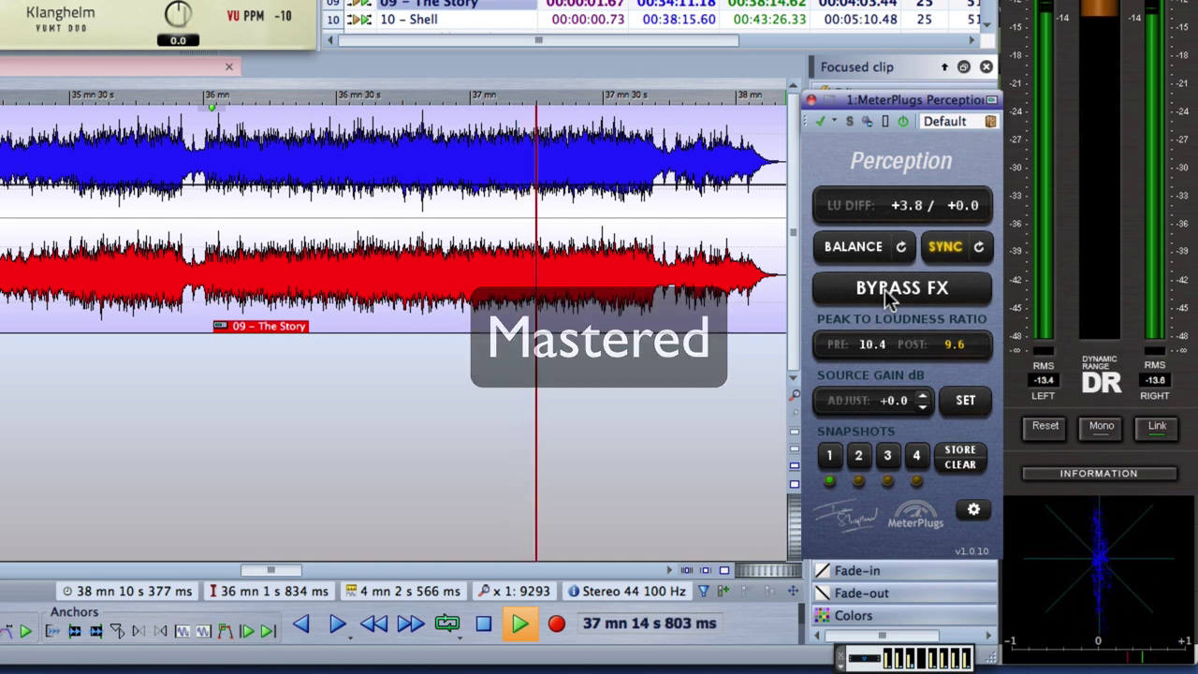
click(887, 293)
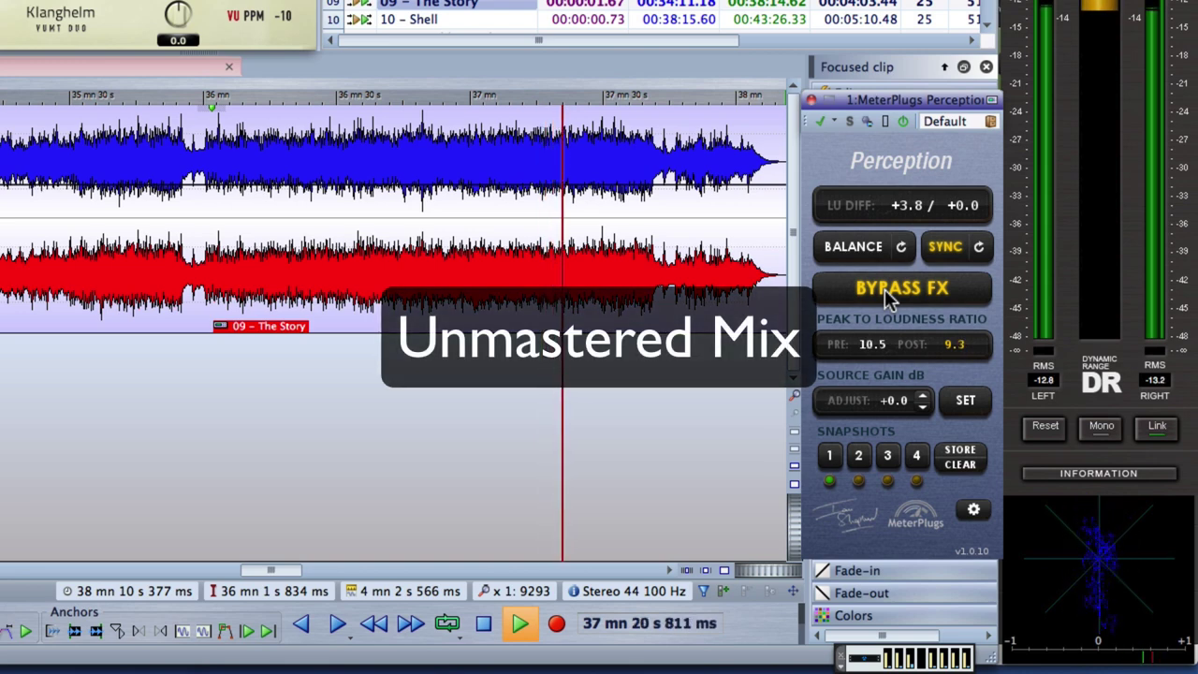
click(887, 292)
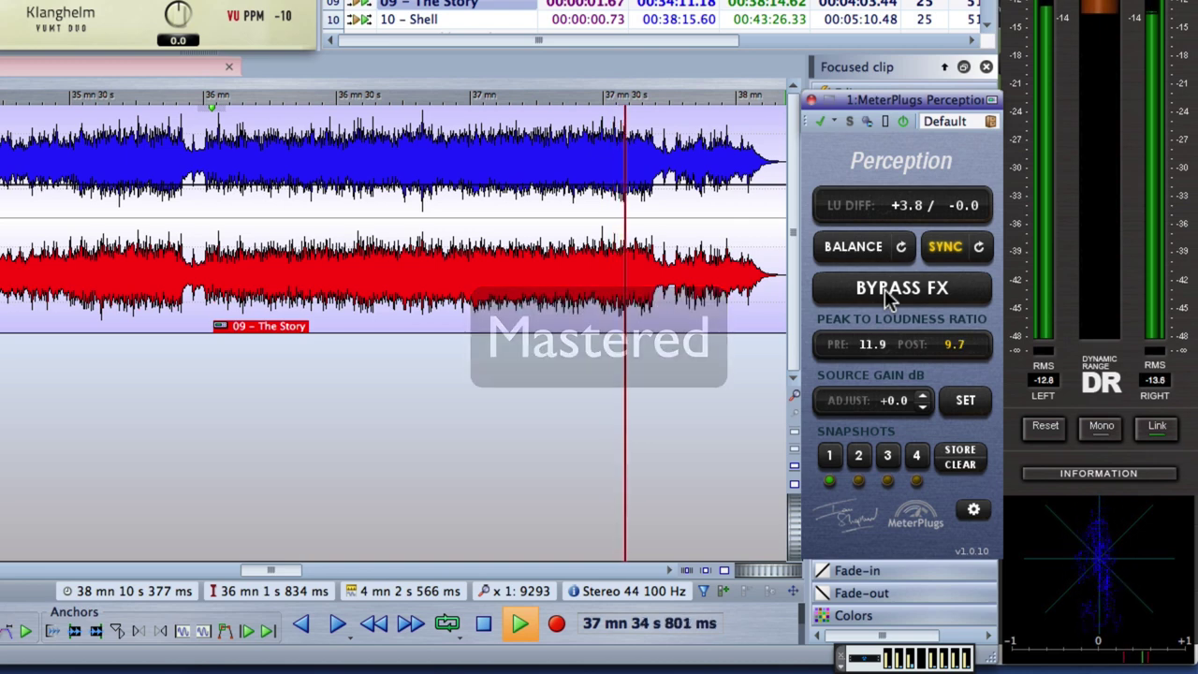
- Stop playback and select The Story clip at 37 mn 16 s
click(666, 472)
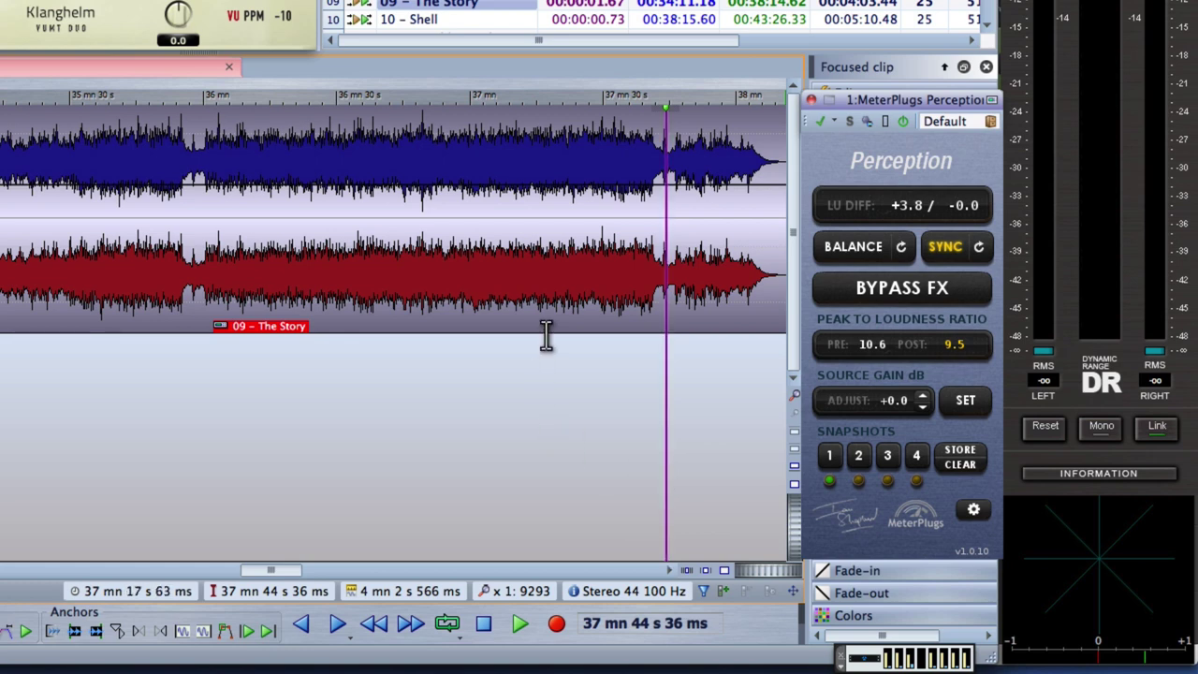
ctrl+alt+click(541, 287)
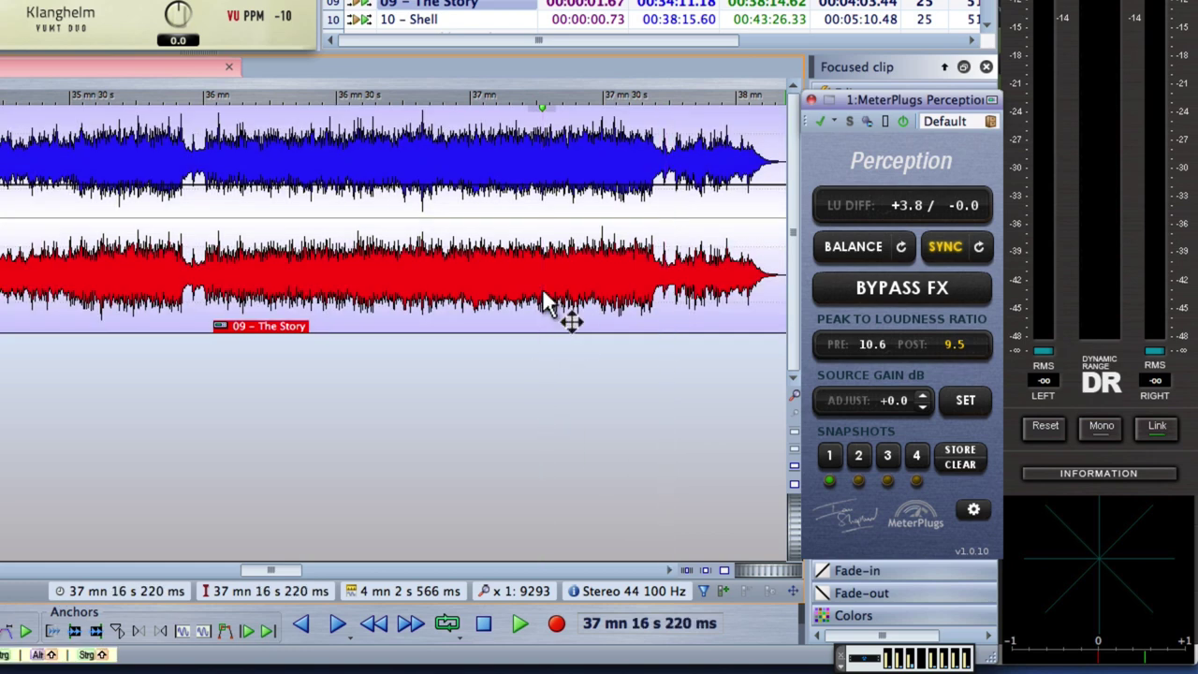